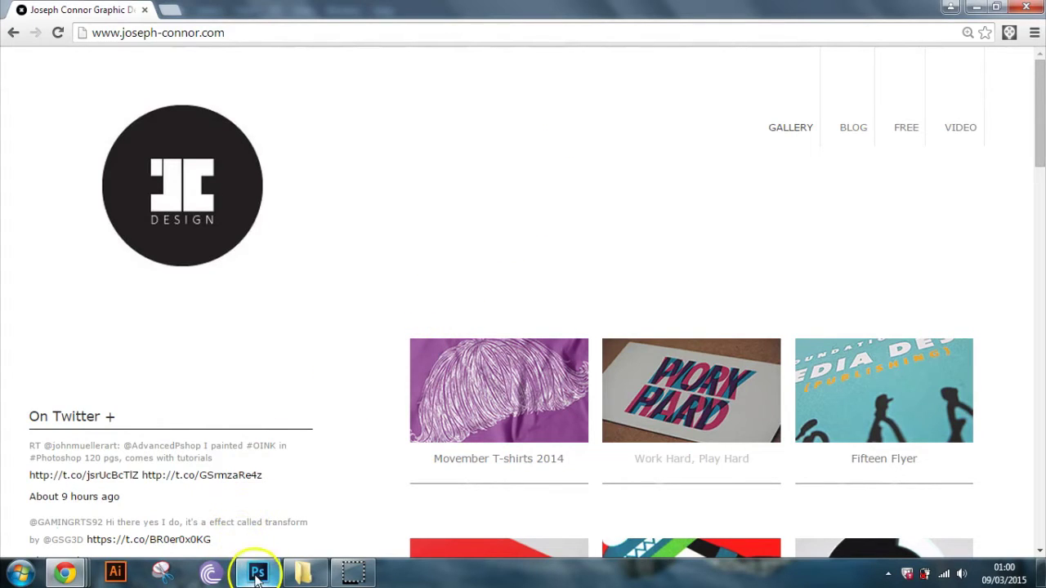
# Bring Photoshop to the front and collapse the History and Actions panel.
pyautogui.moveTo(258, 579)
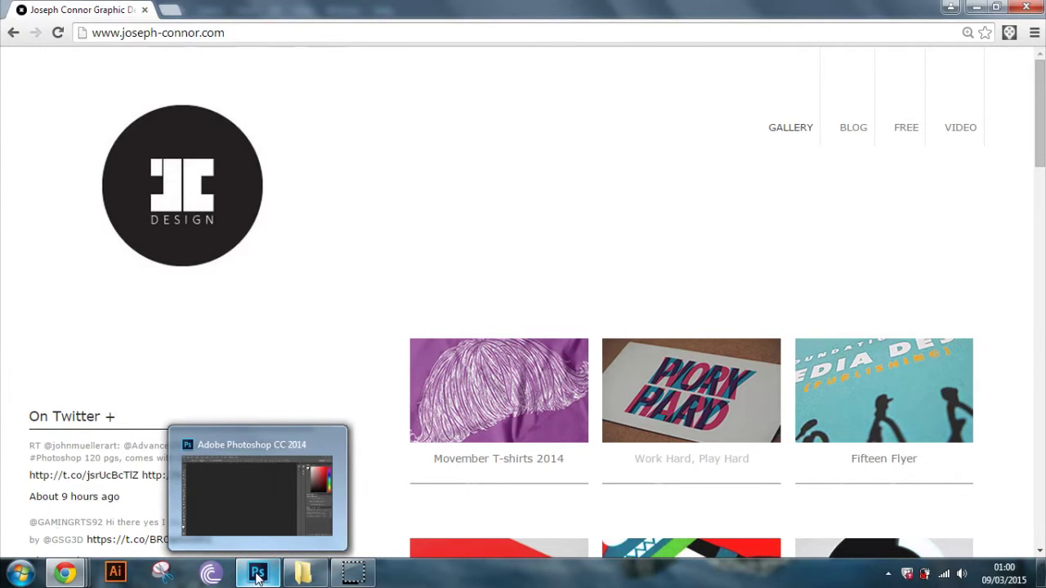
pyautogui.click(258, 576)
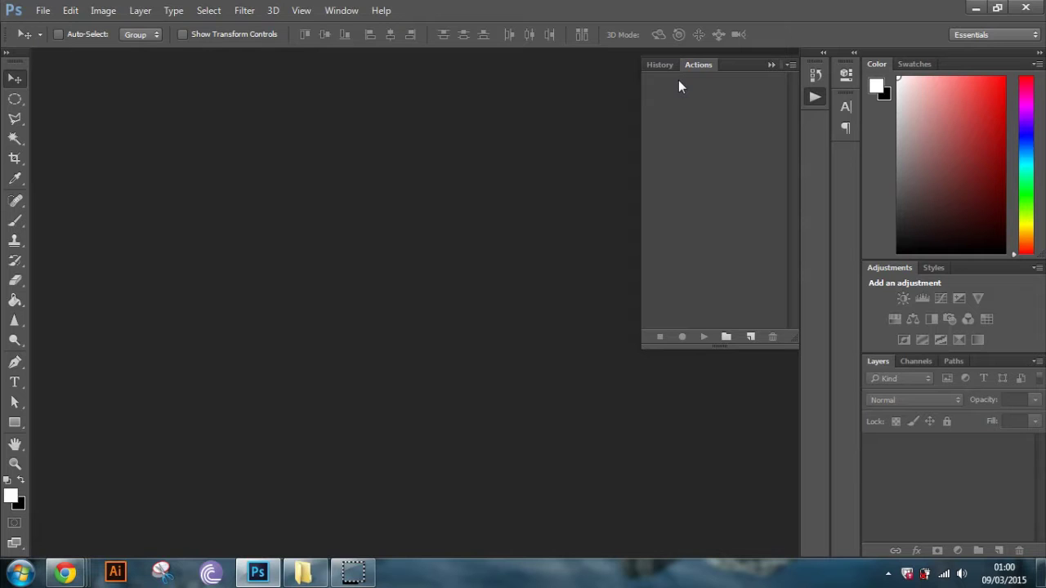
pyautogui.click(771, 62)
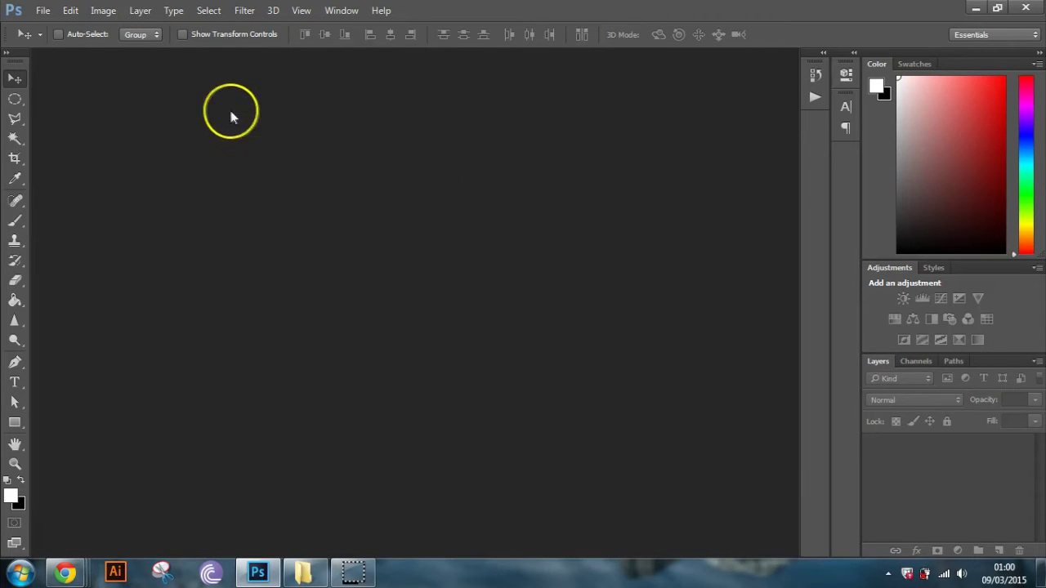
# Open Lakes A.jpg from the Lakes folder.
pyautogui.click(45, 10)
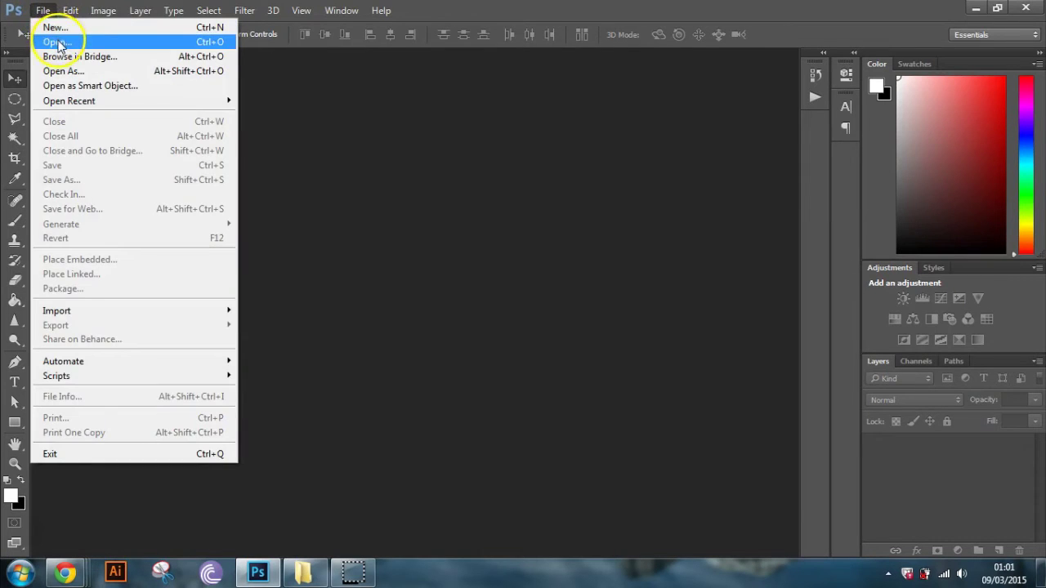
pyautogui.click(56, 42)
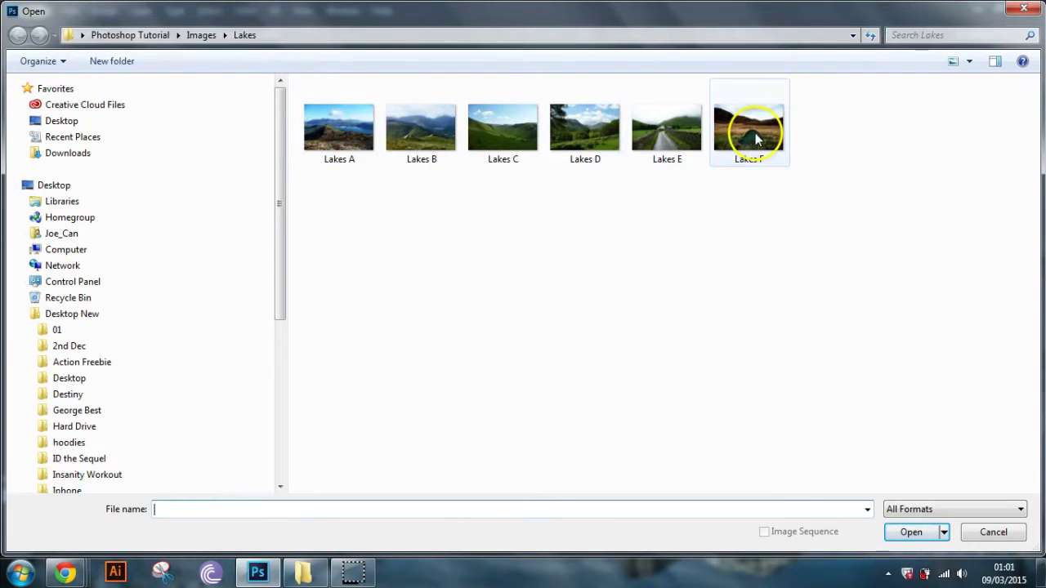
pyautogui.click(358, 132)
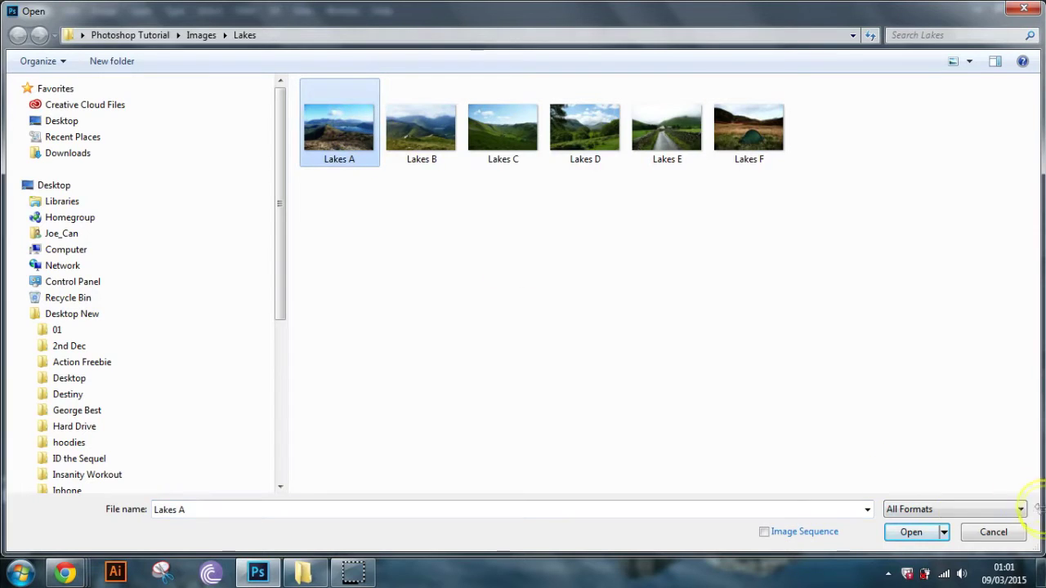
pyautogui.click(914, 532)
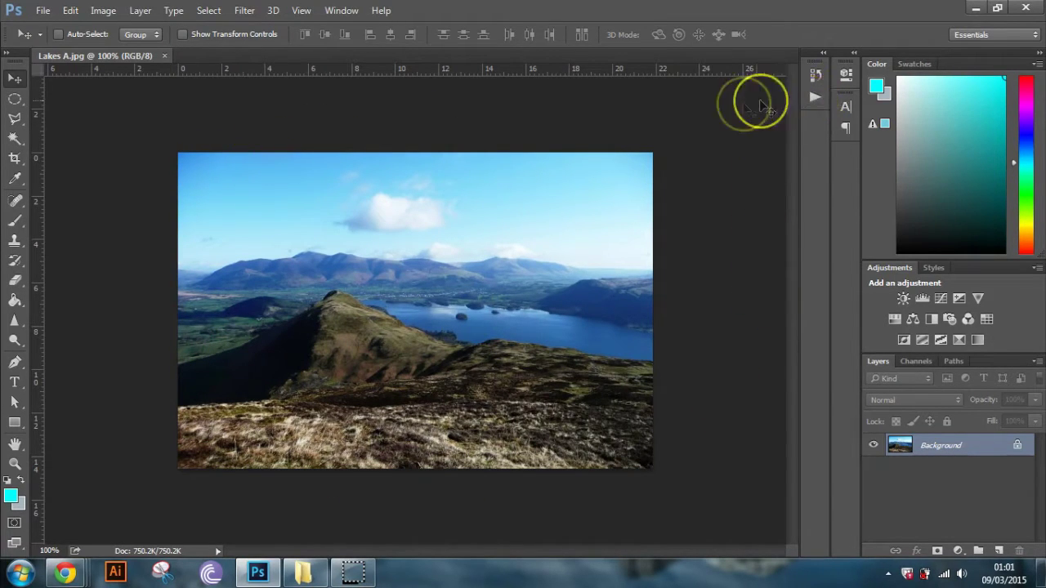
# Expand the Actions panel, confirm it in the Window menu, and begin a new action.
pyautogui.click(814, 97)
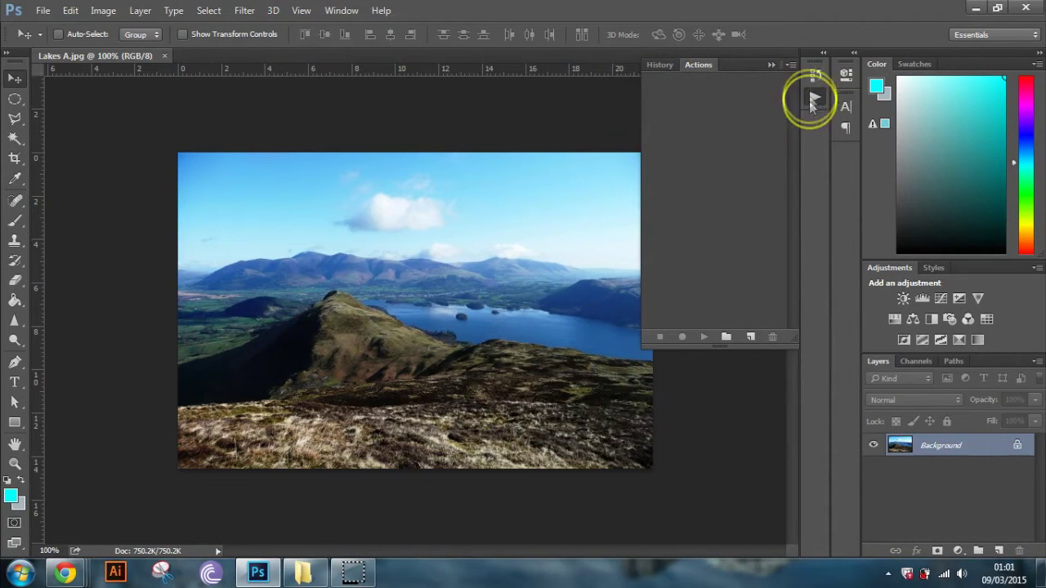
pyautogui.click(341, 10)
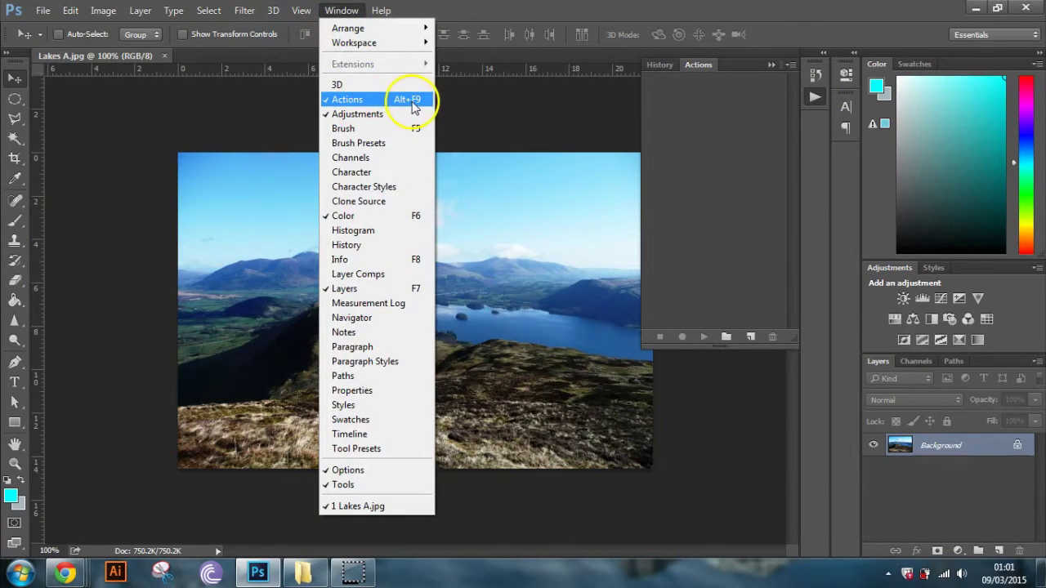
pyautogui.click(747, 99)
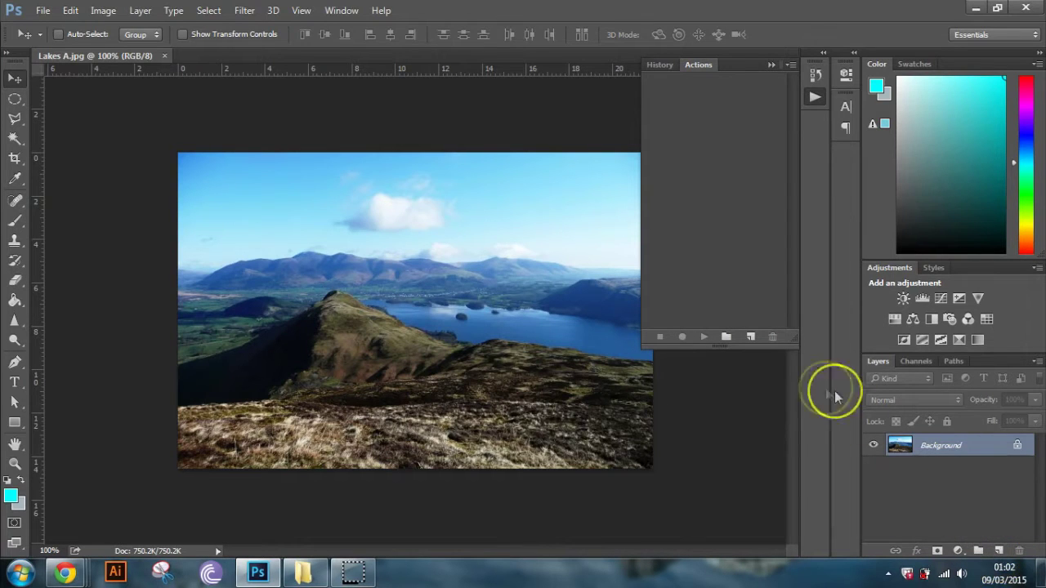
pyautogui.click(750, 338)
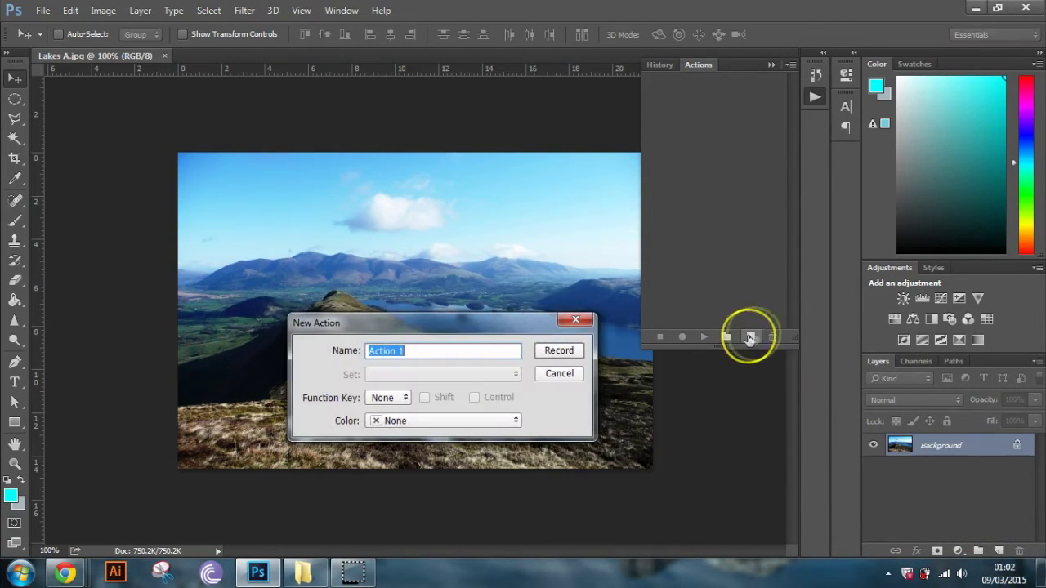
# Name the new action 'Lomo' in Set 1 and start recording it.
pyautogui.click(425, 351)
pyautogui.doubleClick(382, 350)
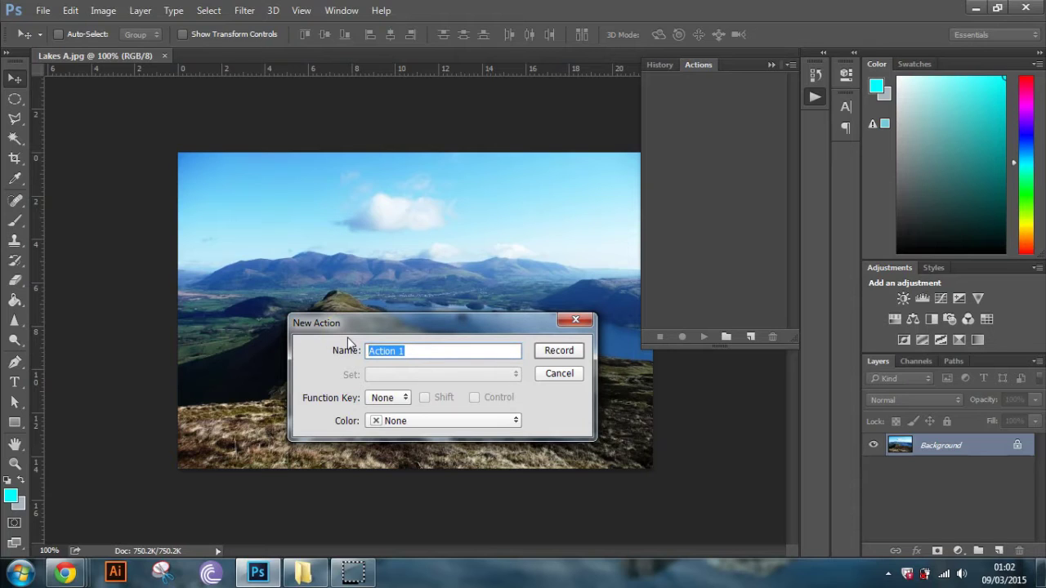
pyautogui.press('capslock')
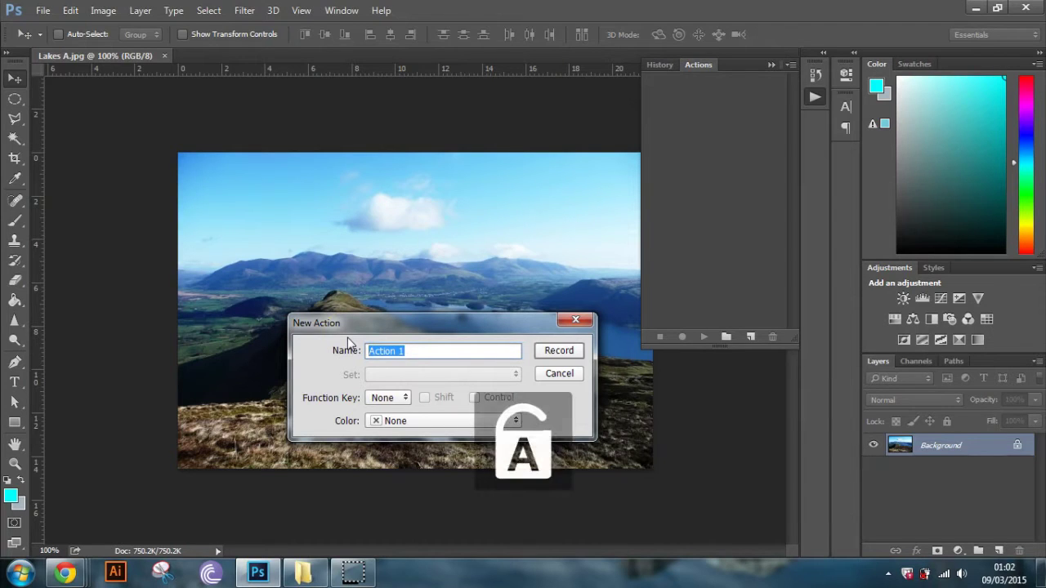
pyautogui.press('capslock')
pyautogui.write('IOM')
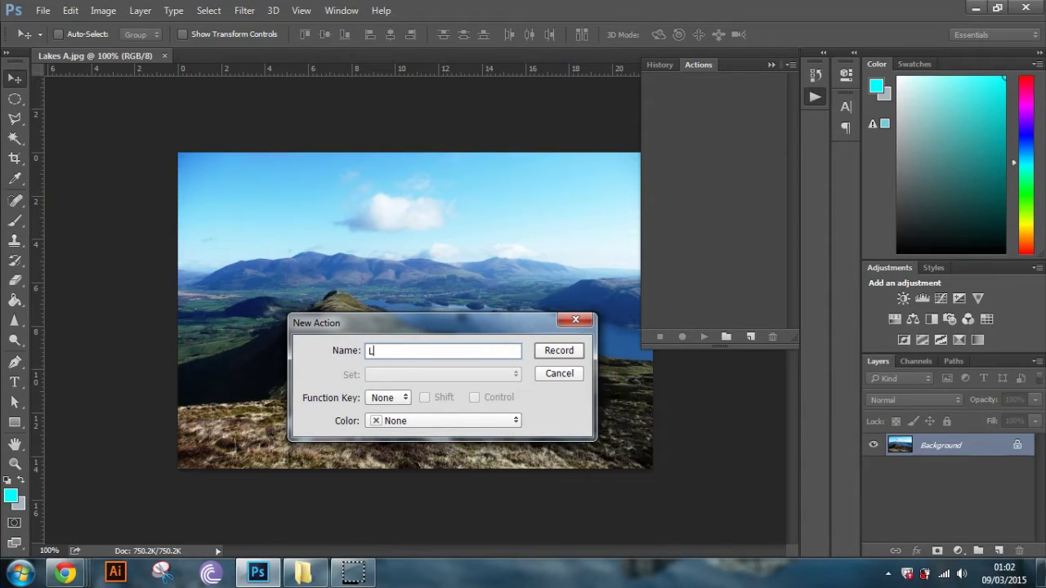
pyautogui.press('capslock')
pyautogui.click(564, 351)
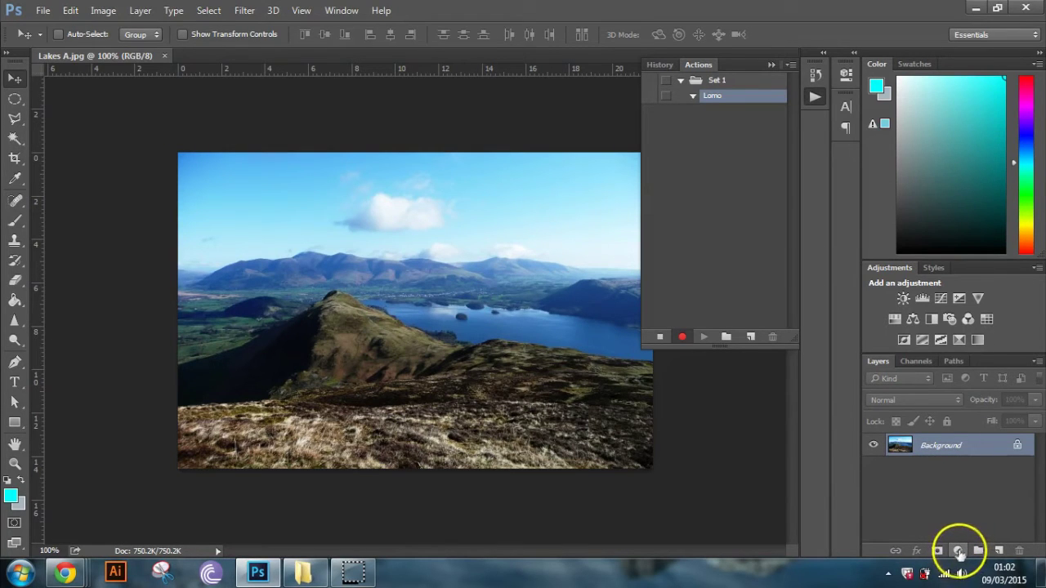
# Add a Levels adjustment layer with Red channel output levels 53 and 206.
pyautogui.click(959, 551)
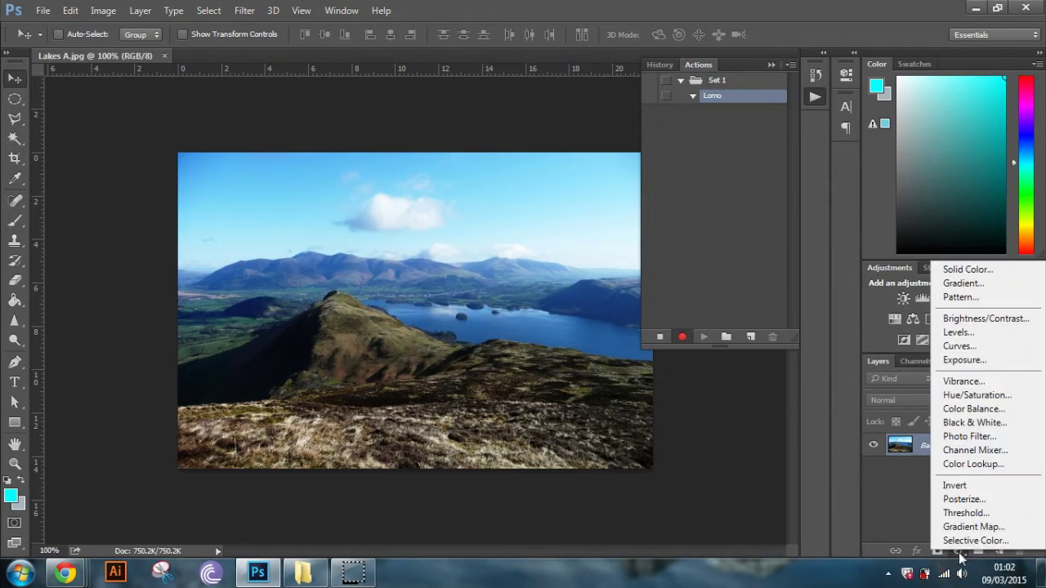
pyautogui.click(992, 334)
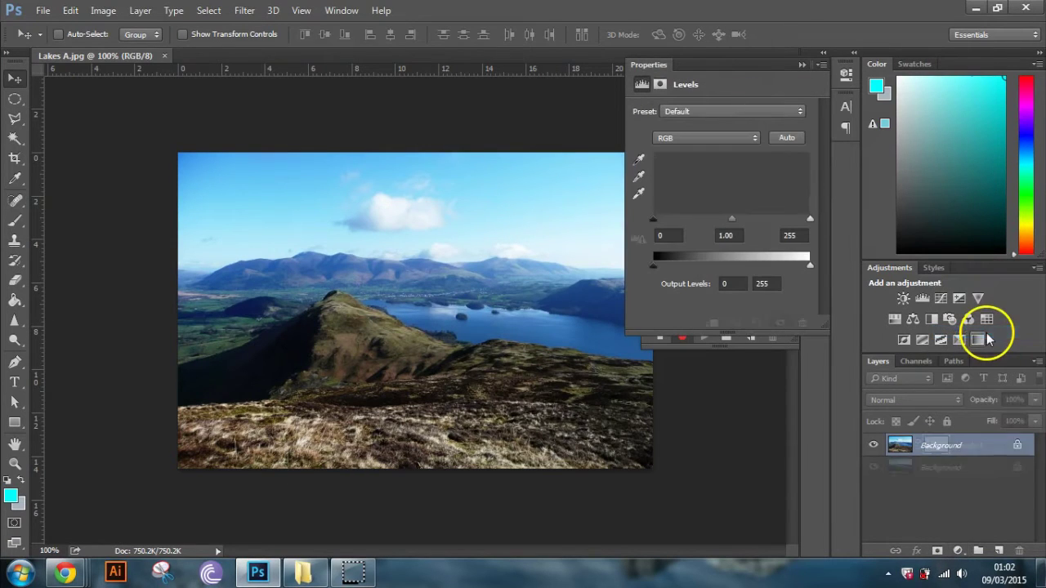
pyautogui.click(690, 141)
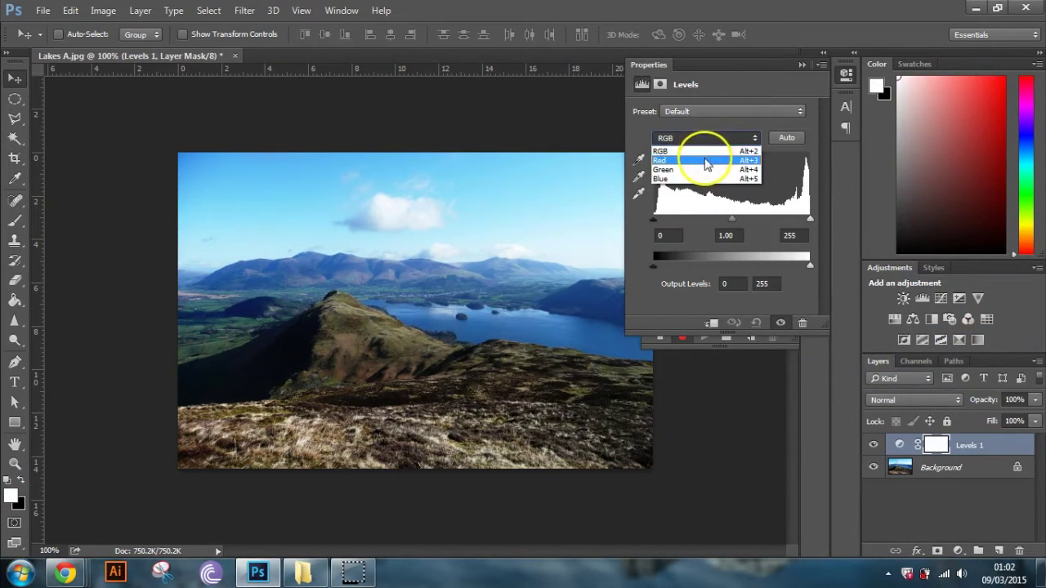
pyautogui.click(707, 161)
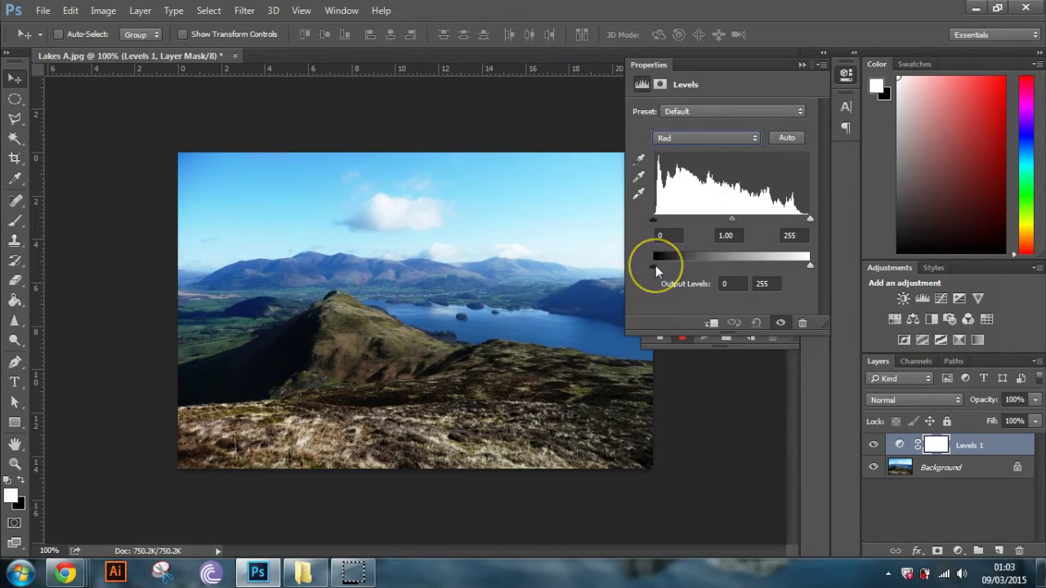
pyautogui.moveTo(655, 264); pyautogui.dragTo(677, 265)
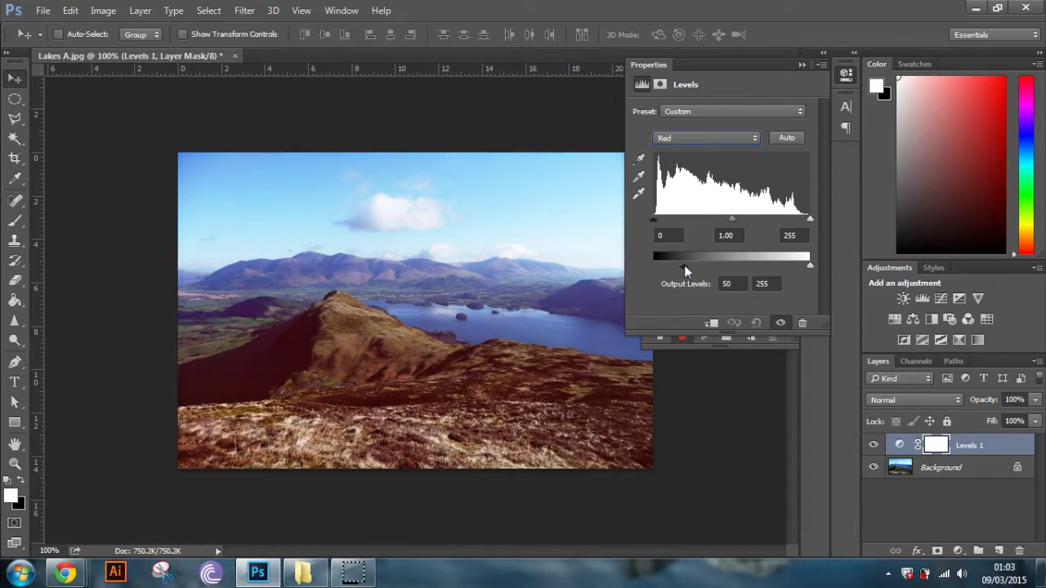
pyautogui.moveTo(684, 265); pyautogui.dragTo(686, 265)
pyautogui.click(809, 265)
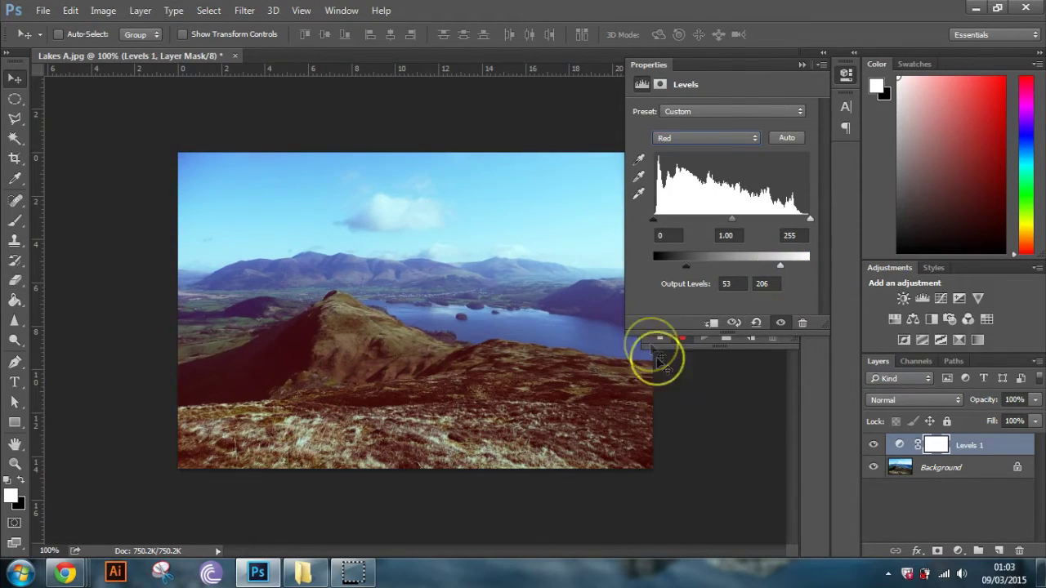
pyautogui.click(804, 66)
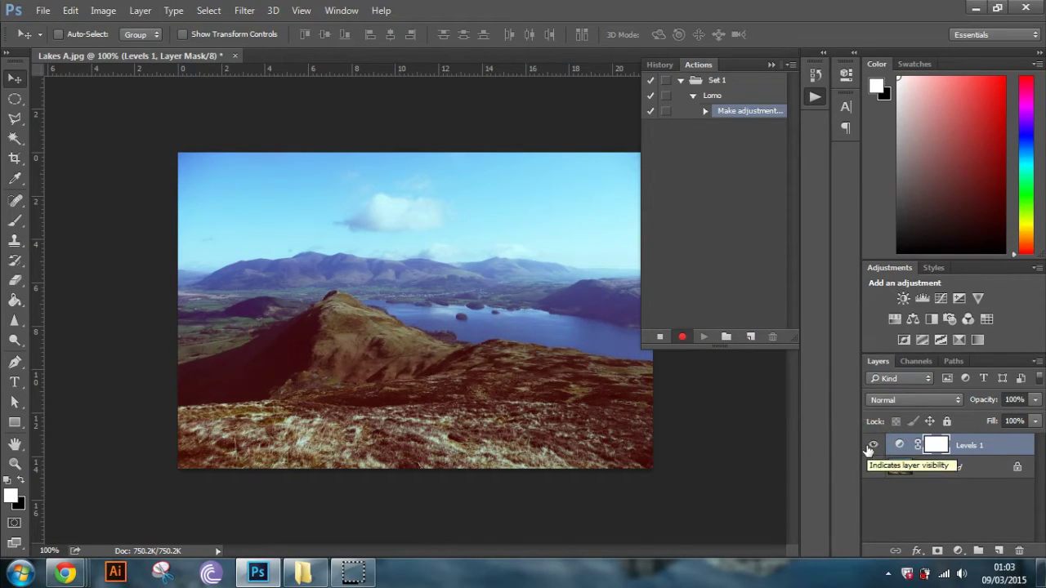
# Convert the Background layer into a smart object named Layer 2.
pyautogui.click(244, 11)
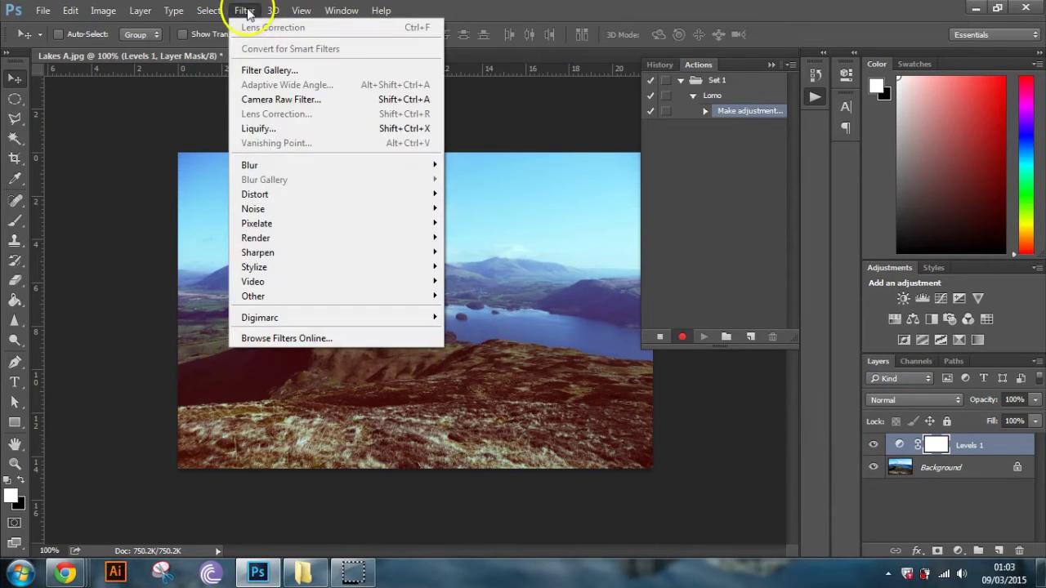
pyautogui.click(678, 9)
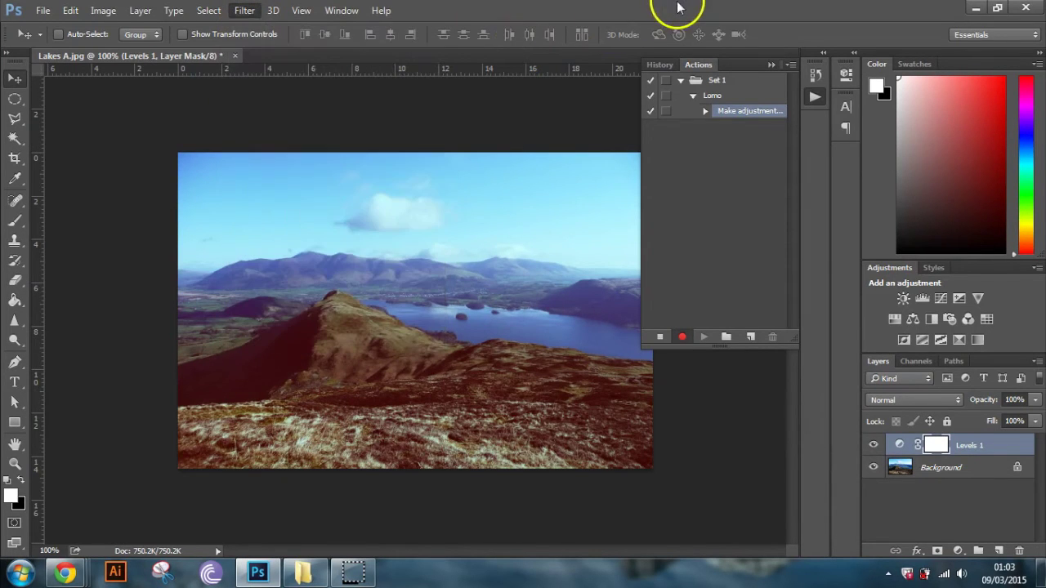
pyautogui.click(964, 471)
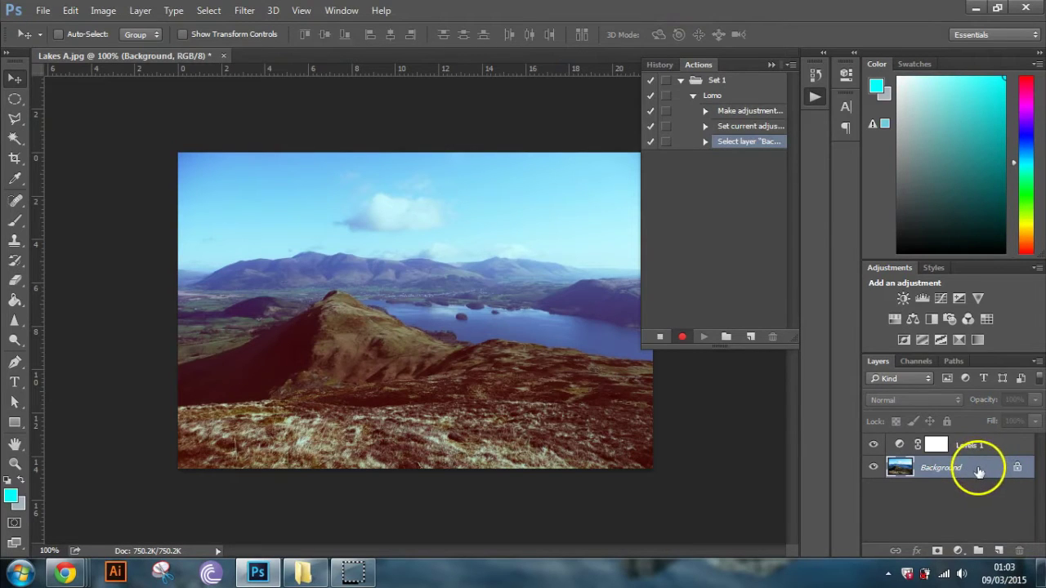
pyautogui.rightClick(979, 470)
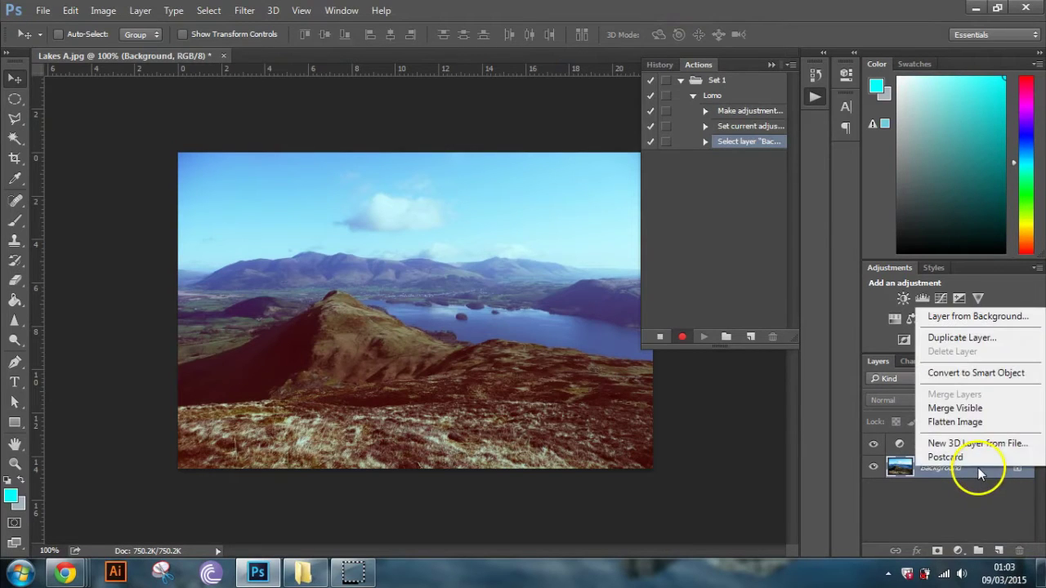
pyautogui.click(995, 376)
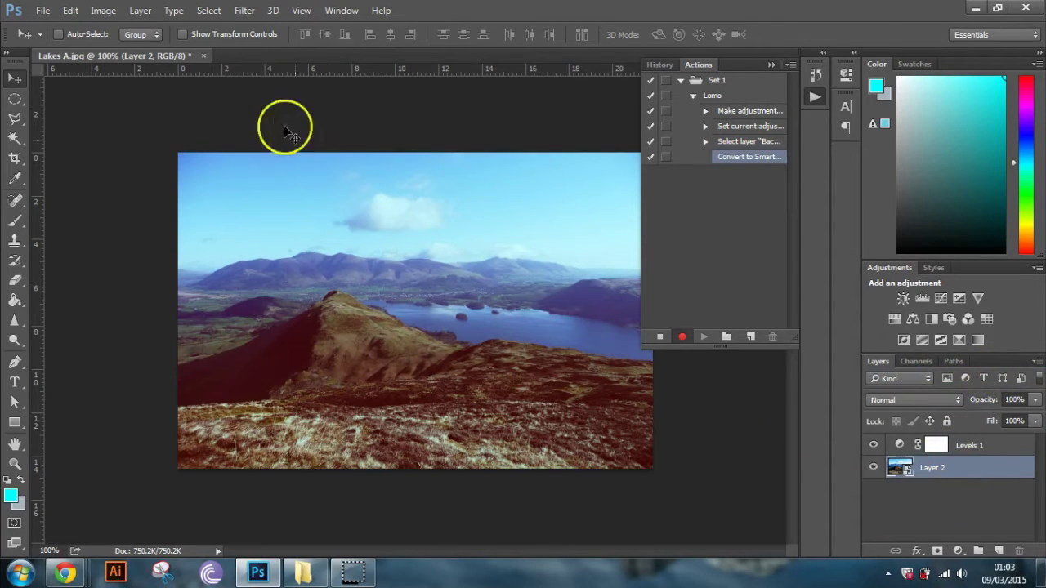
pyautogui.click(246, 11)
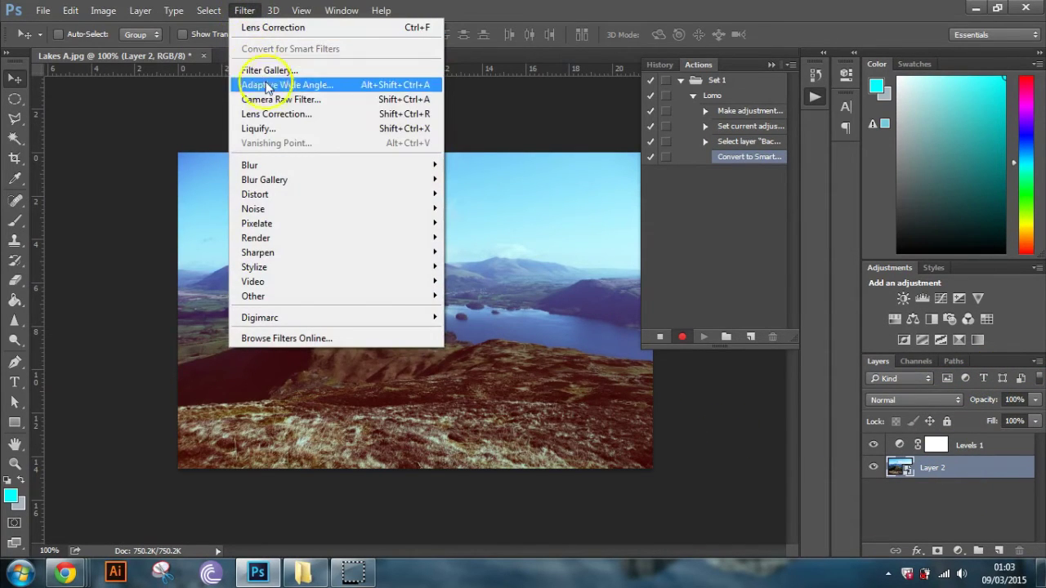
# Apply a Lens Correction smart filter with a Custom vignette Amount of -100.
pyautogui.click(279, 114)
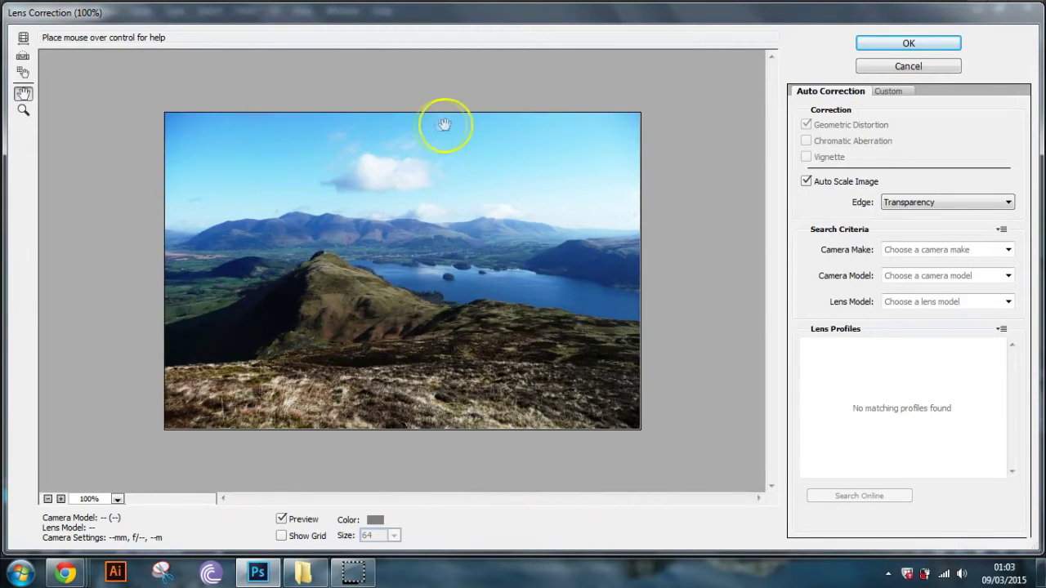
pyautogui.click(894, 91)
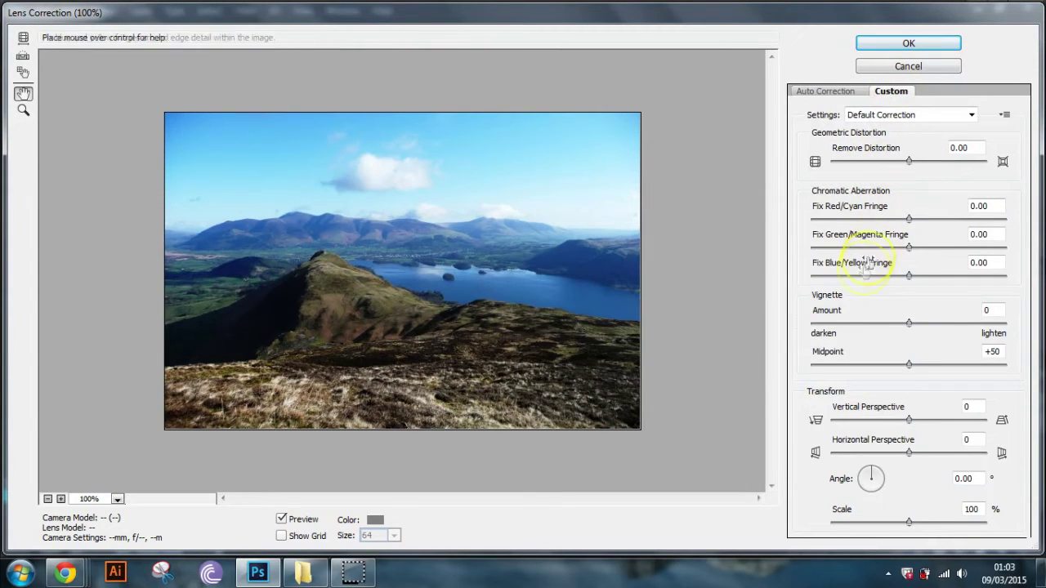
pyautogui.moveTo(908, 322); pyautogui.dragTo(803, 326)
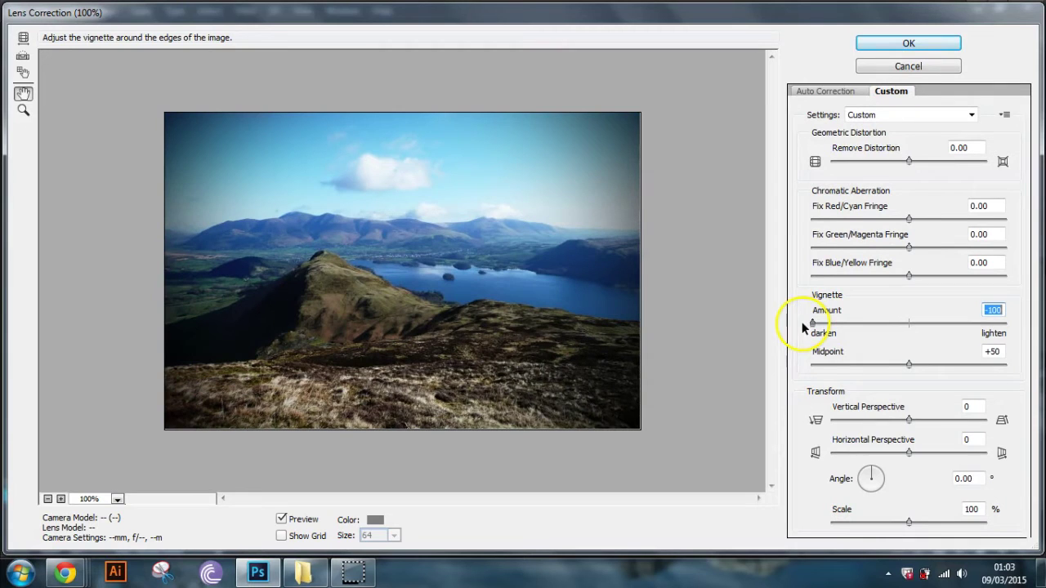
pyautogui.click(909, 44)
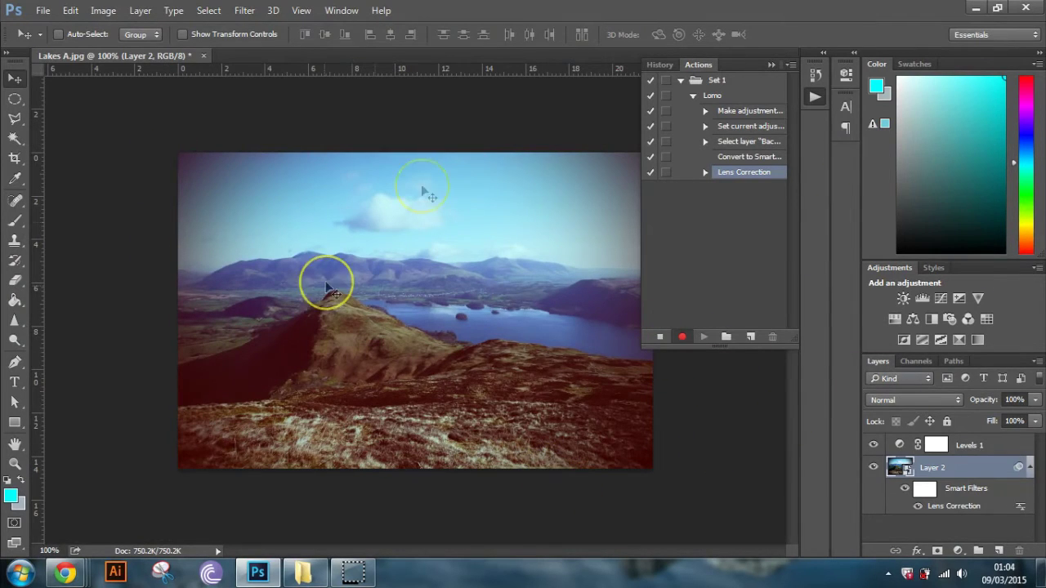
# Stop recording the Lomo action and close Lakes A.jpg without saving.
pyautogui.click(662, 339)
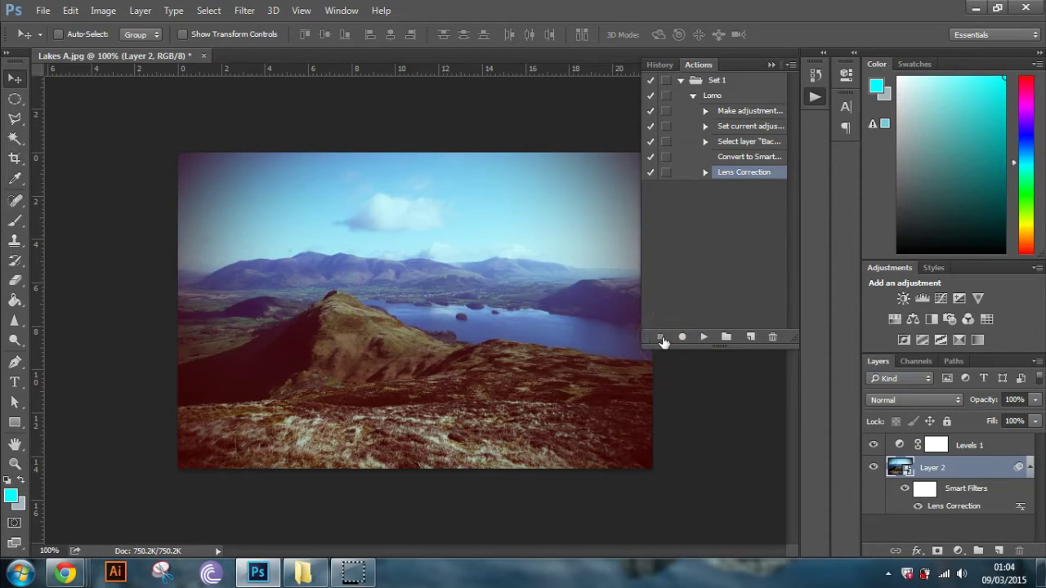
pyautogui.click(693, 96)
pyautogui.click(693, 97)
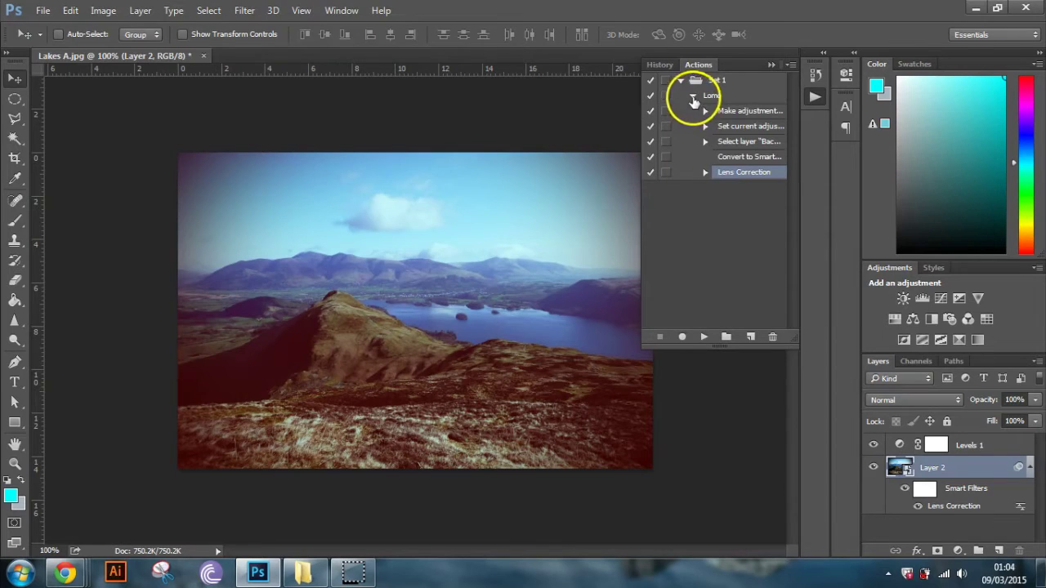
pyautogui.click(203, 56)
pyautogui.click(531, 230)
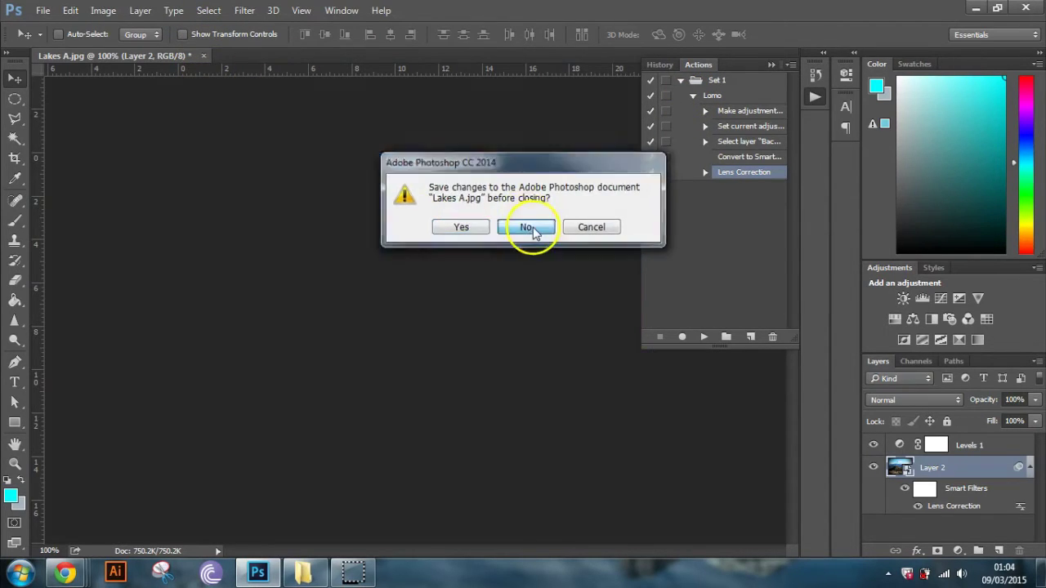
# Reopen Lakes A.jpg and play the Lomo action on it.
pyautogui.doubleClick(298, 160)
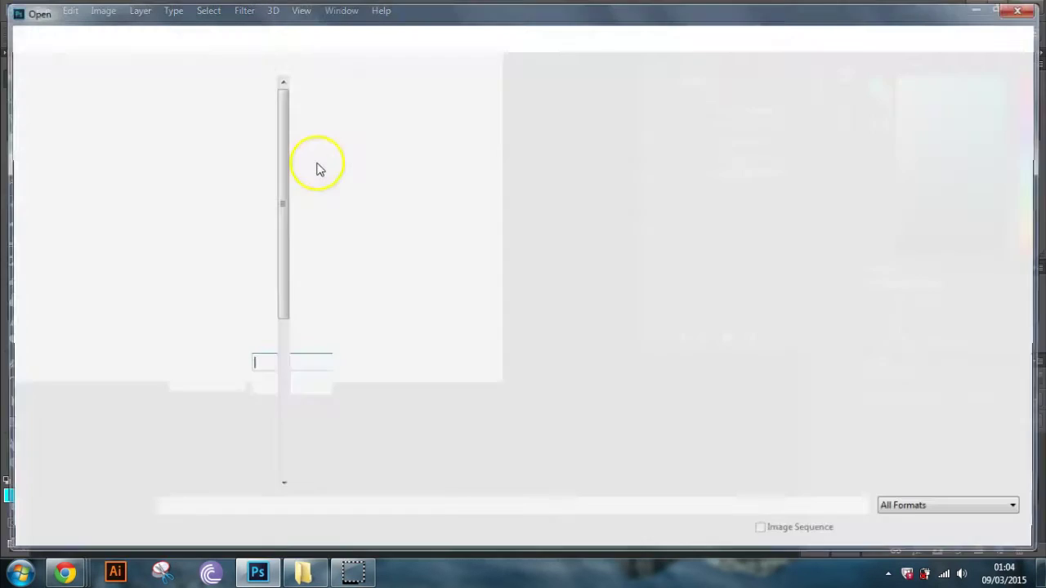
pyautogui.click(349, 114)
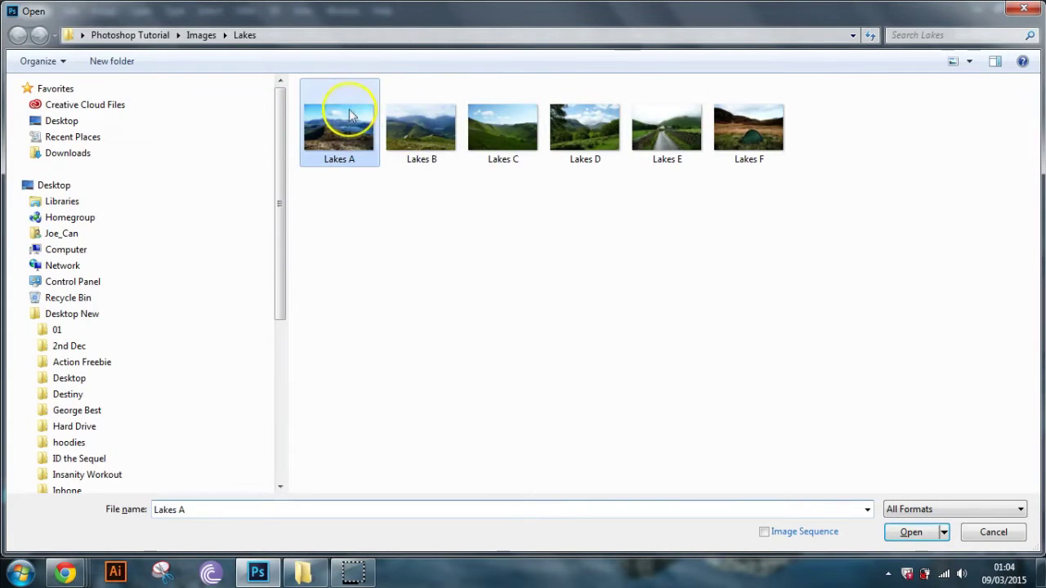
pyautogui.click(915, 536)
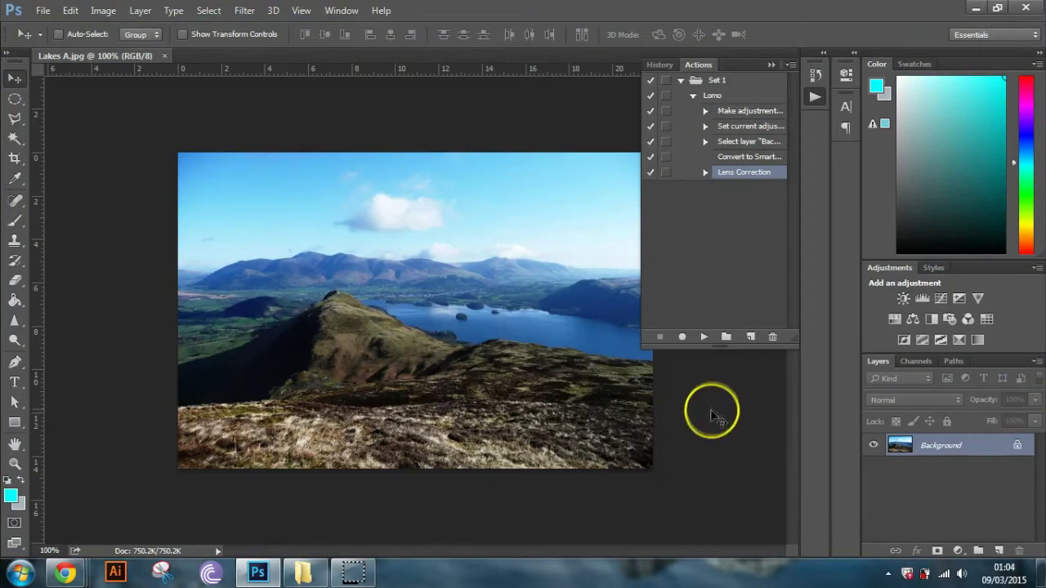
pyautogui.click(712, 97)
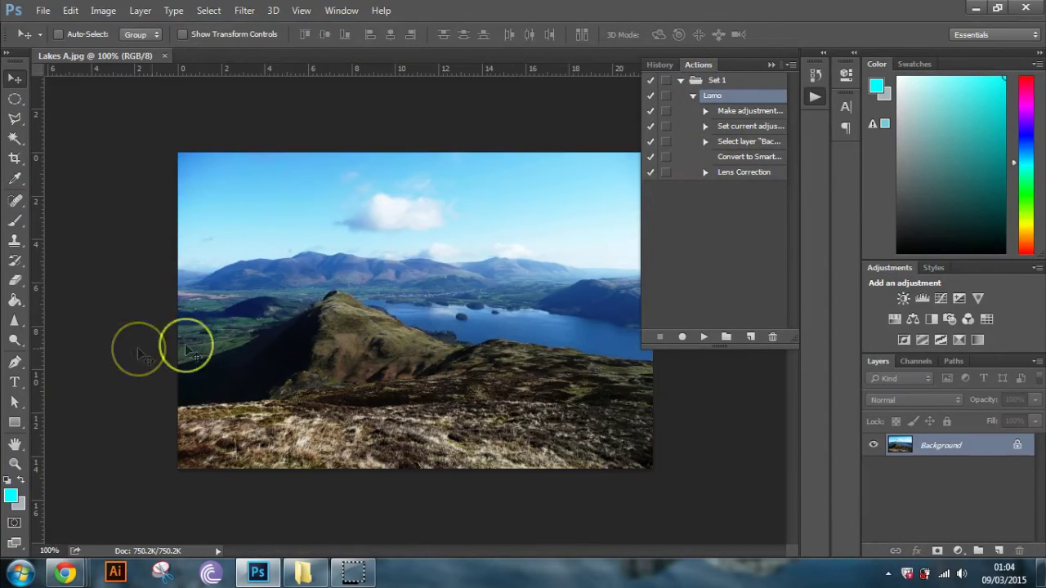
pyautogui.click(705, 338)
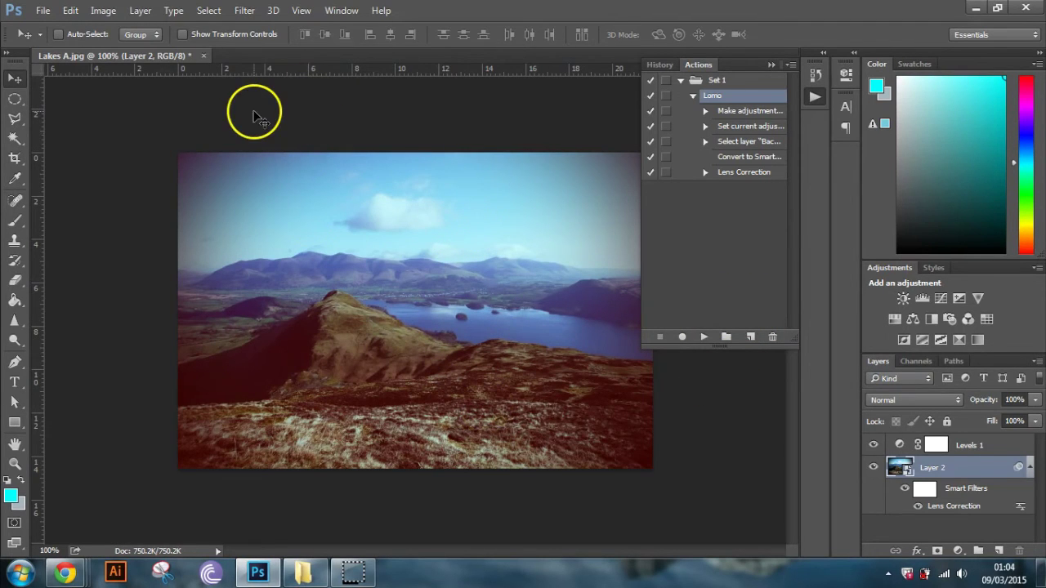
# Cancel the Open dialog and fold away the Lomo action's step list.
pyautogui.hotkey('ctrl', 'o')
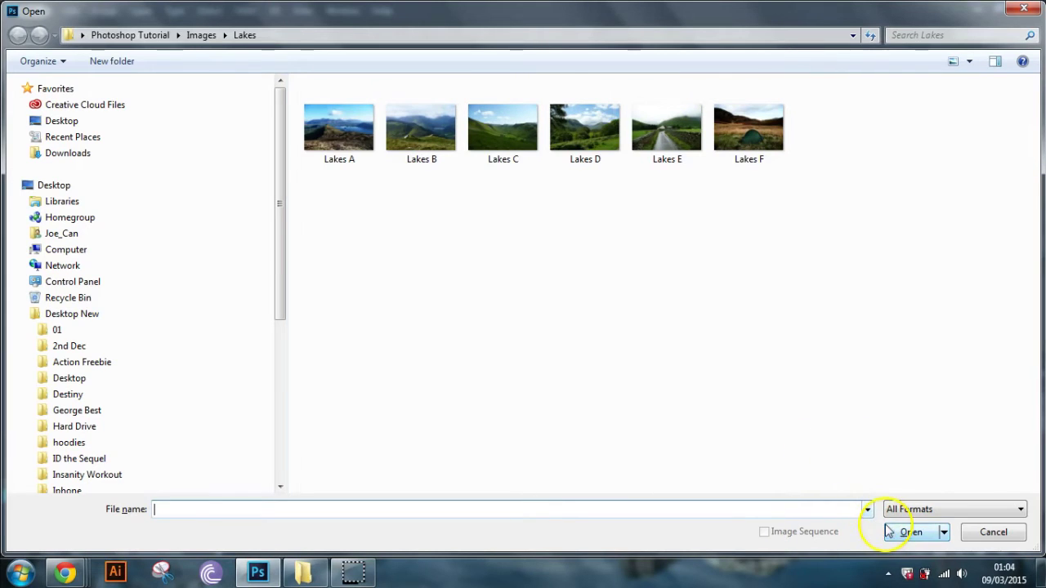
pyautogui.click(992, 532)
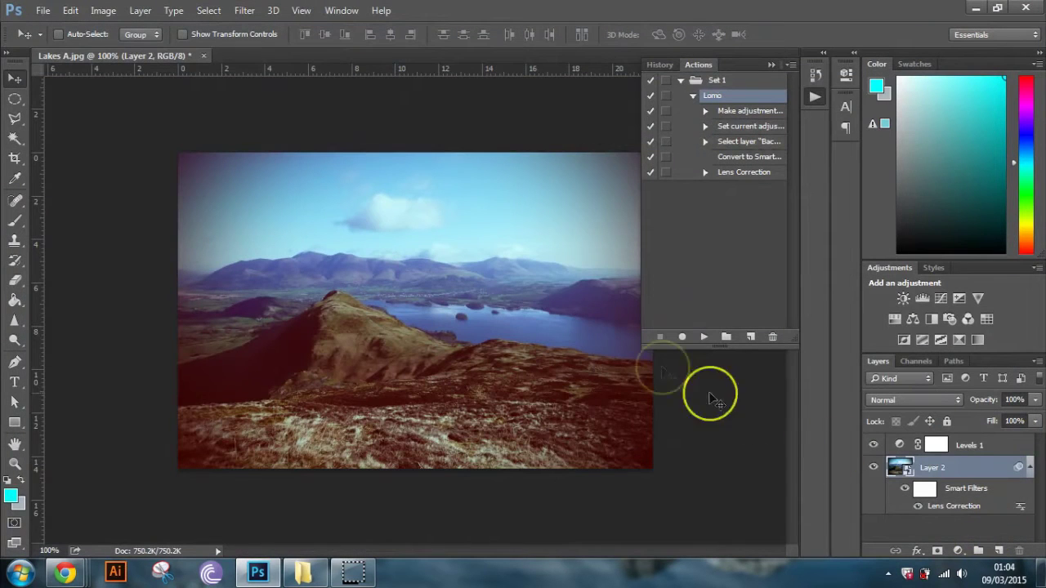
pyautogui.click(693, 96)
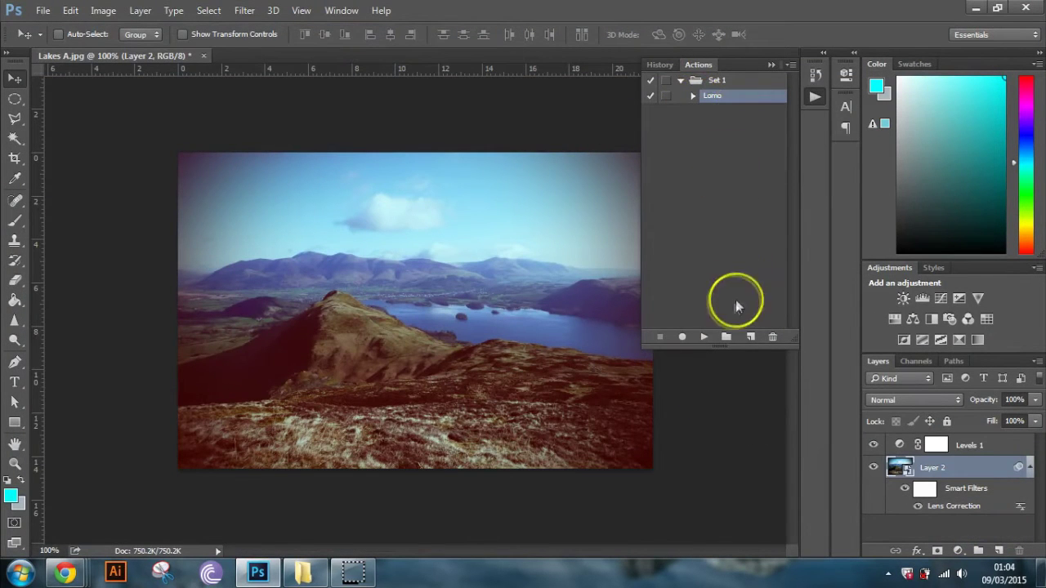
# Open File > Automate > Batch and shift the Batch window up and left.
pyautogui.click(48, 10)
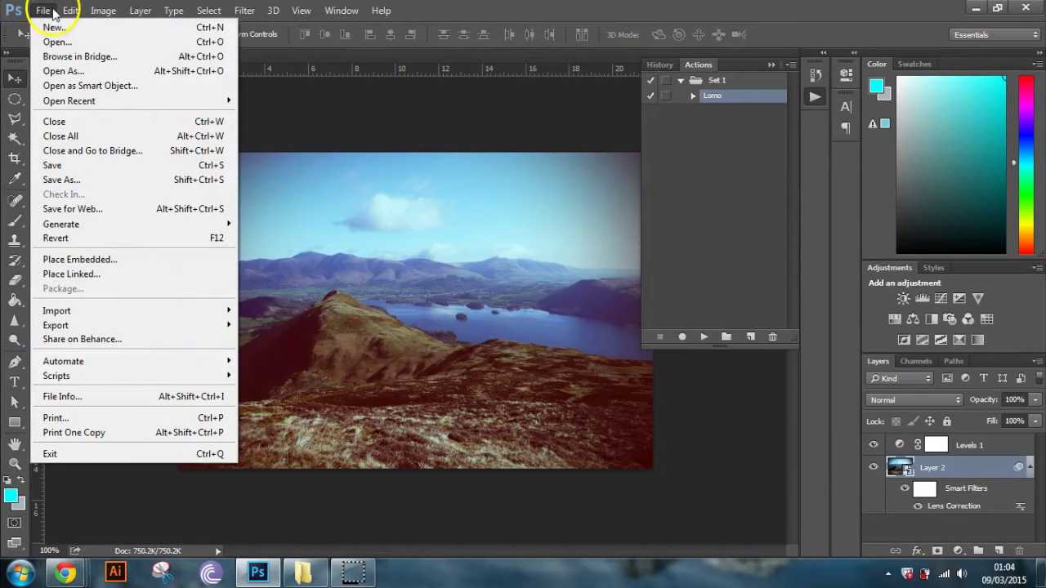
pyautogui.moveTo(98, 367)
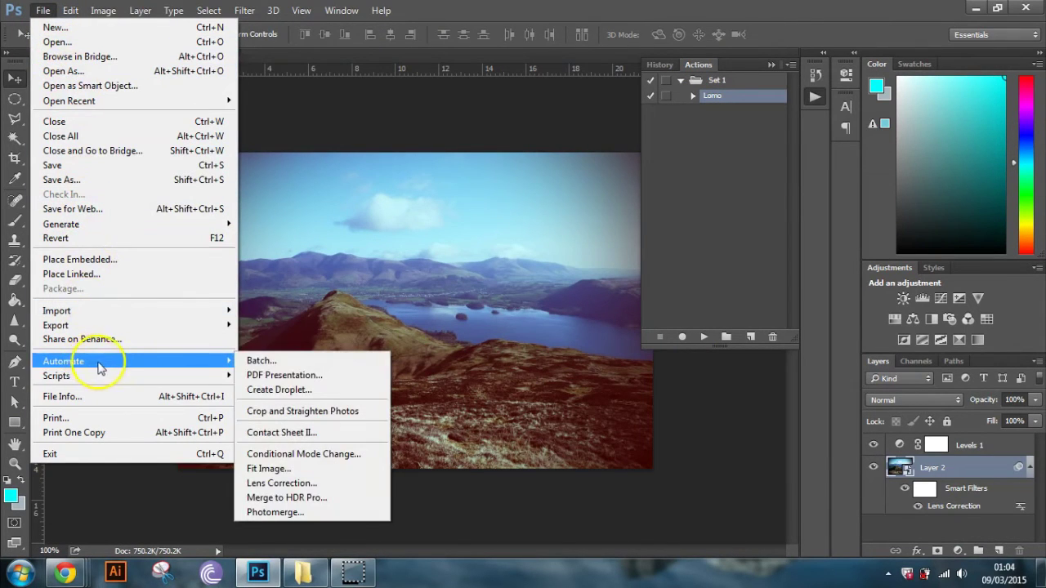
pyautogui.click(278, 361)
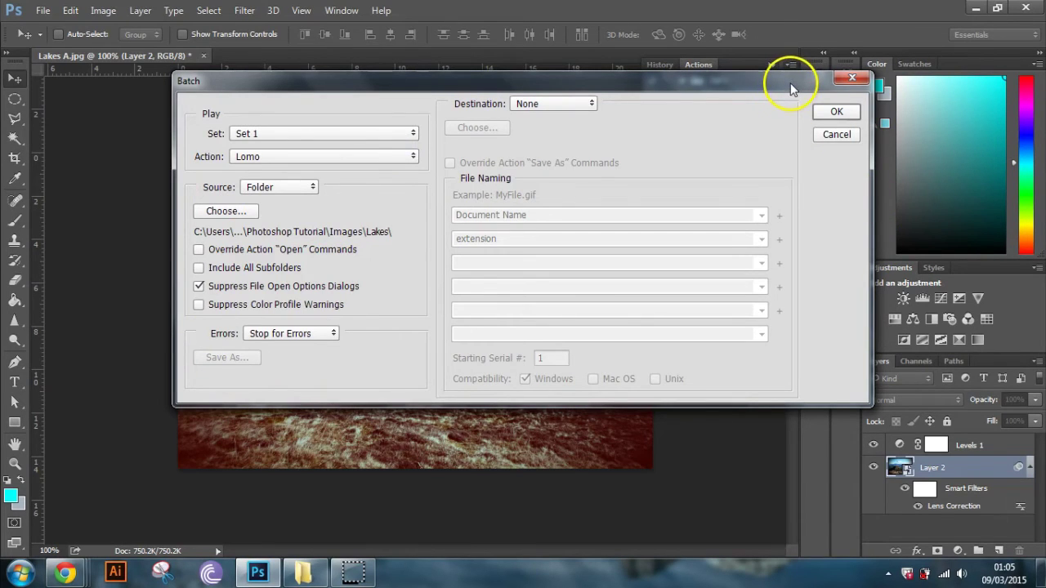
pyautogui.moveTo(790, 83); pyautogui.dragTo(772, 43)
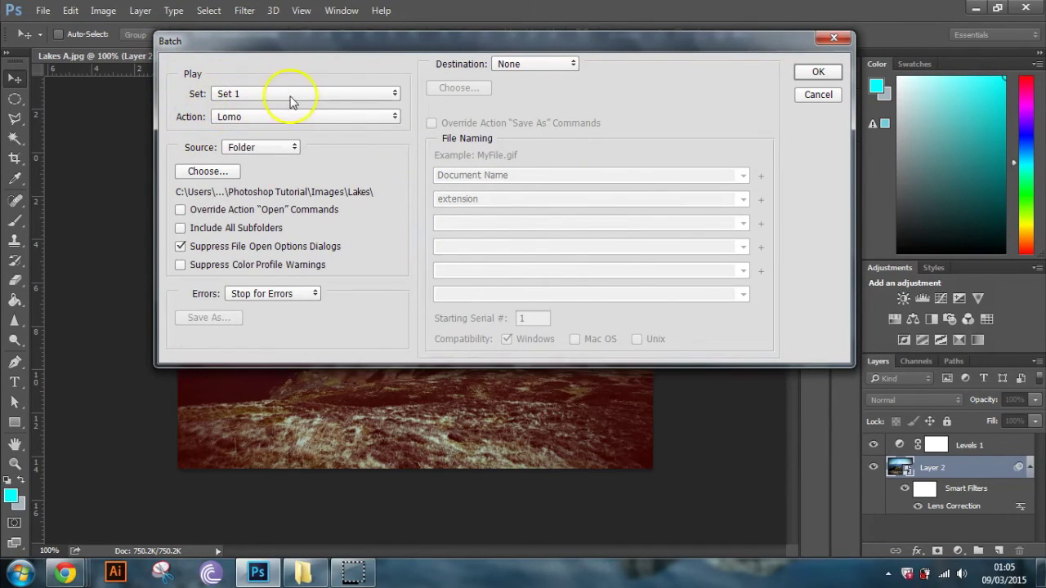
pyautogui.moveTo(781, 39); pyautogui.dragTo(609, 41)
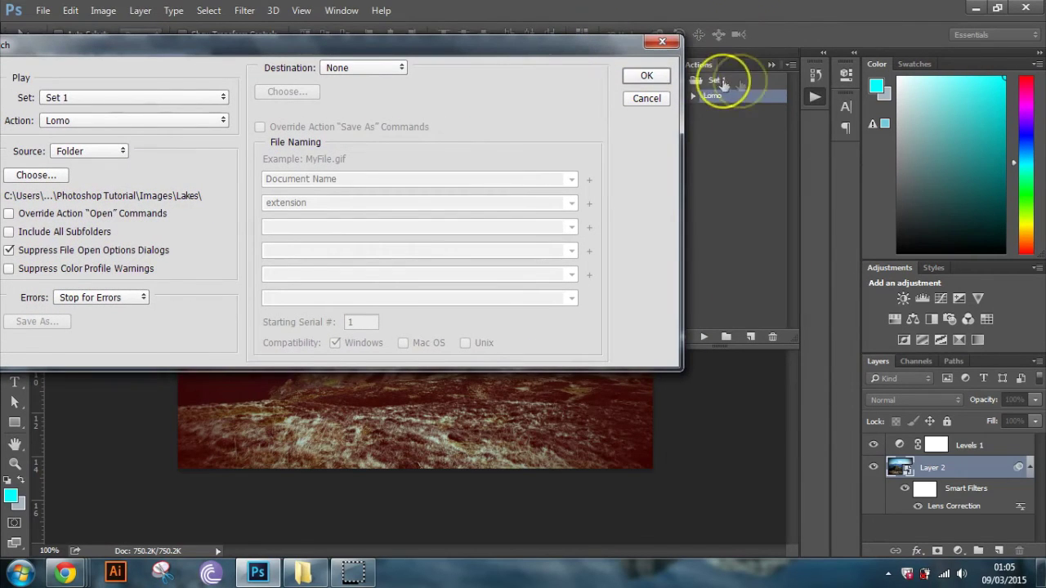
pyautogui.moveTo(679, 44); pyautogui.dragTo(598, 41)
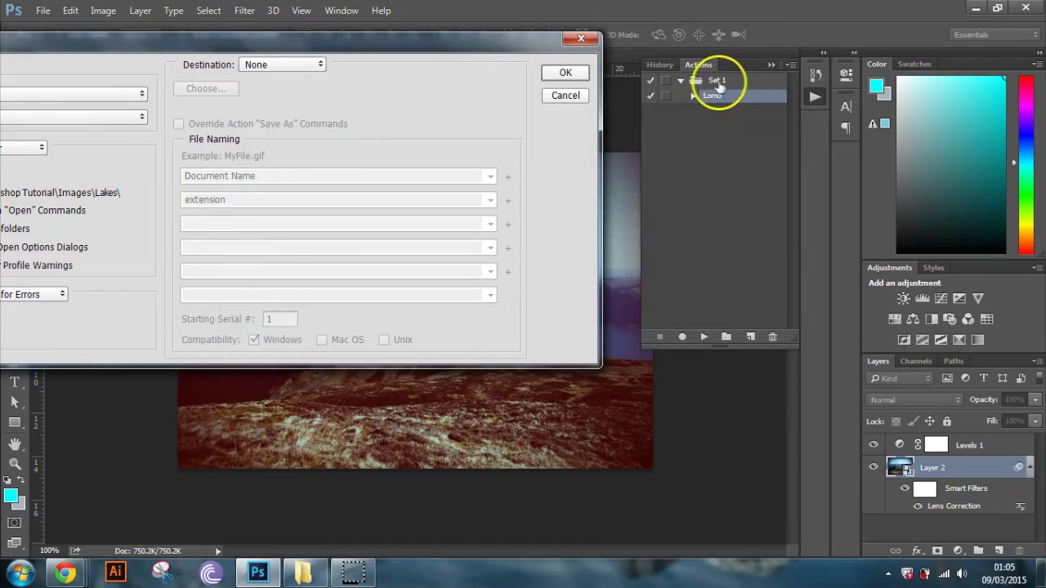
pyautogui.moveTo(497, 41); pyautogui.dragTo(891, 168)
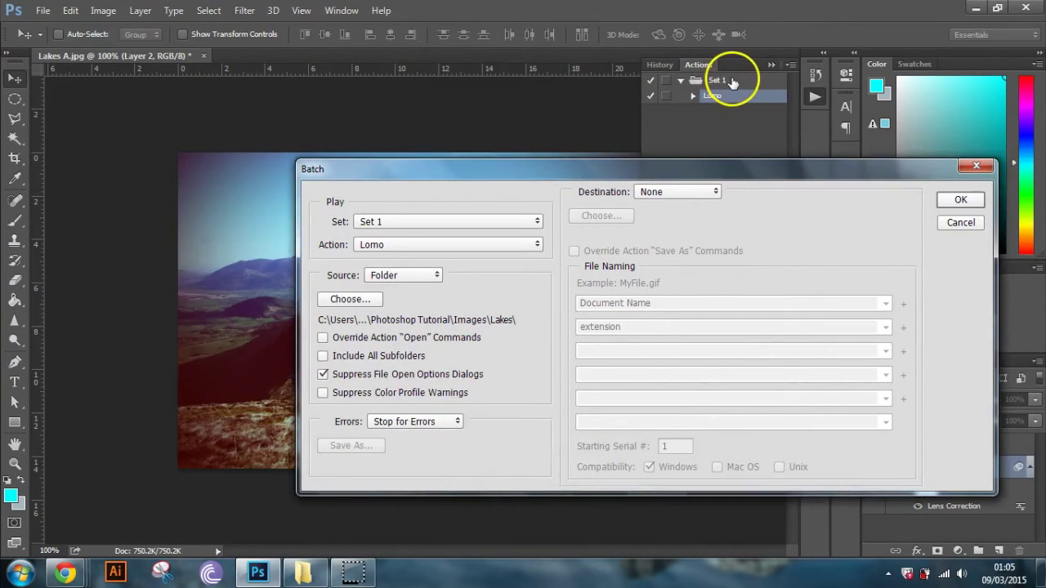
pyautogui.moveTo(718, 172); pyautogui.dragTo(645, 154)
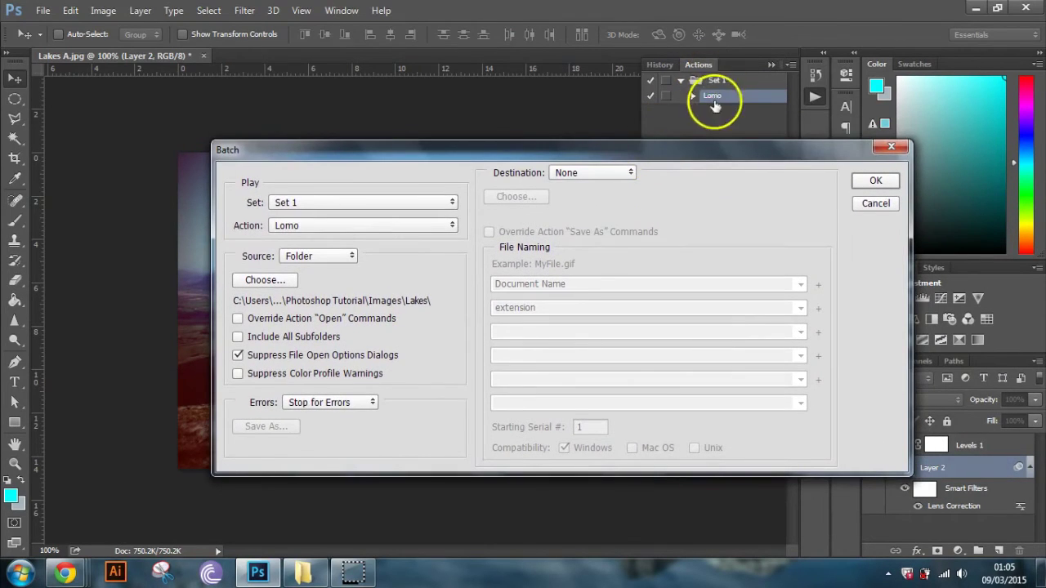
pyautogui.click(263, 280)
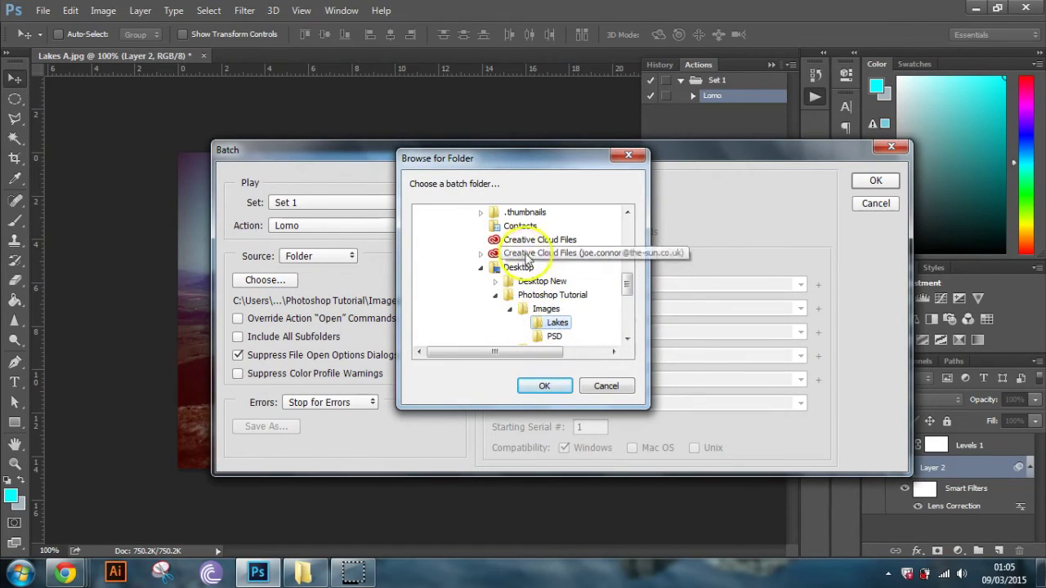
pyautogui.moveTo(626, 285)
pyautogui.mouseDown()
pyautogui.moveTo(626, 262)
pyautogui.moveTo(628, 304)
pyautogui.moveTo(627, 285)
pyautogui.mouseUp()
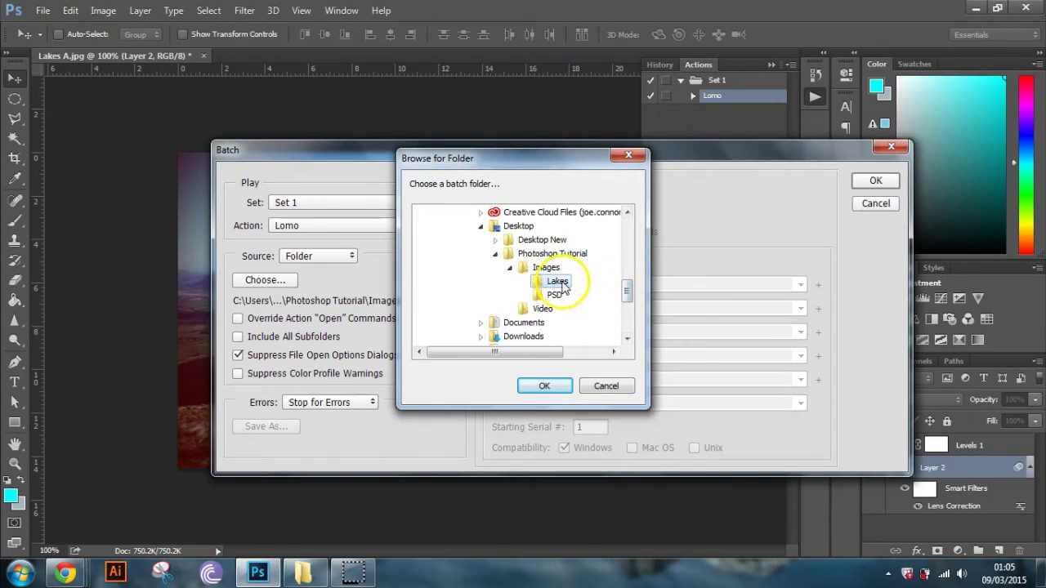
pyautogui.click(559, 282)
pyautogui.click(550, 377)
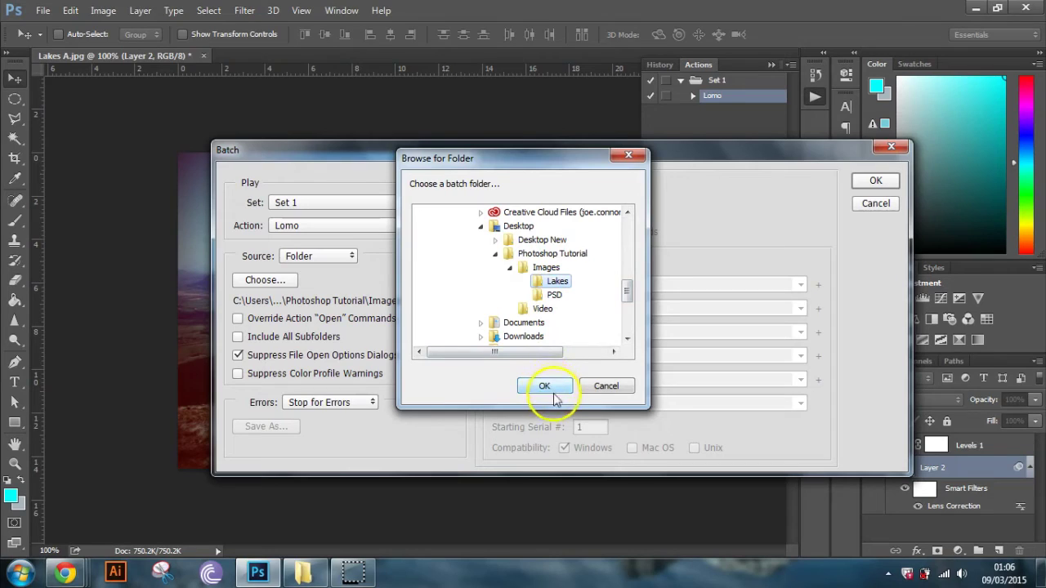
pyautogui.click(568, 387)
pyautogui.click(554, 387)
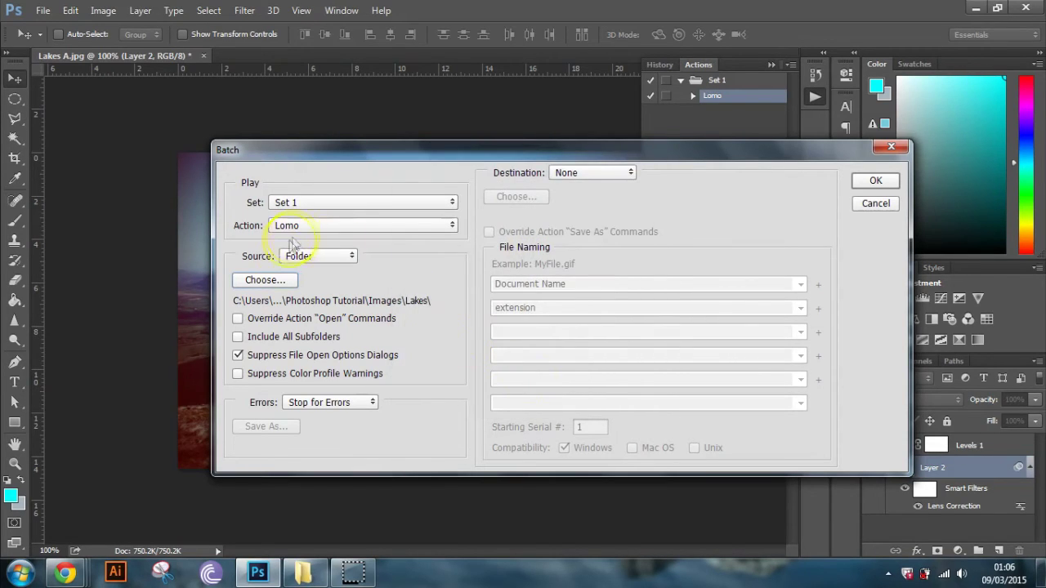
pyautogui.click(266, 280)
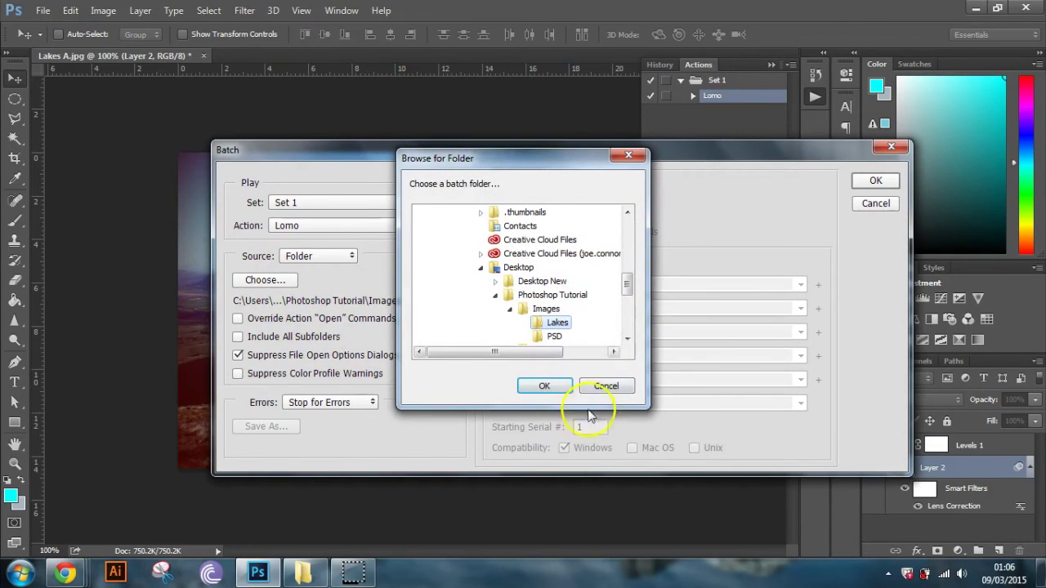
pyautogui.click(545, 387)
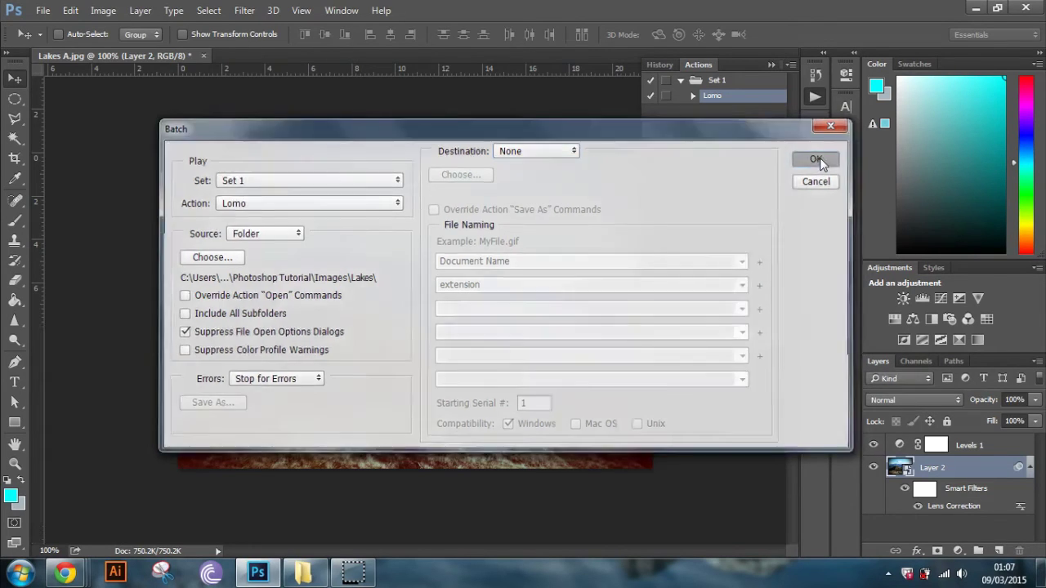
# Confirm the batch so Set 1's Lomo action runs on every image in the Lakes folder.
pyautogui.click(820, 157)
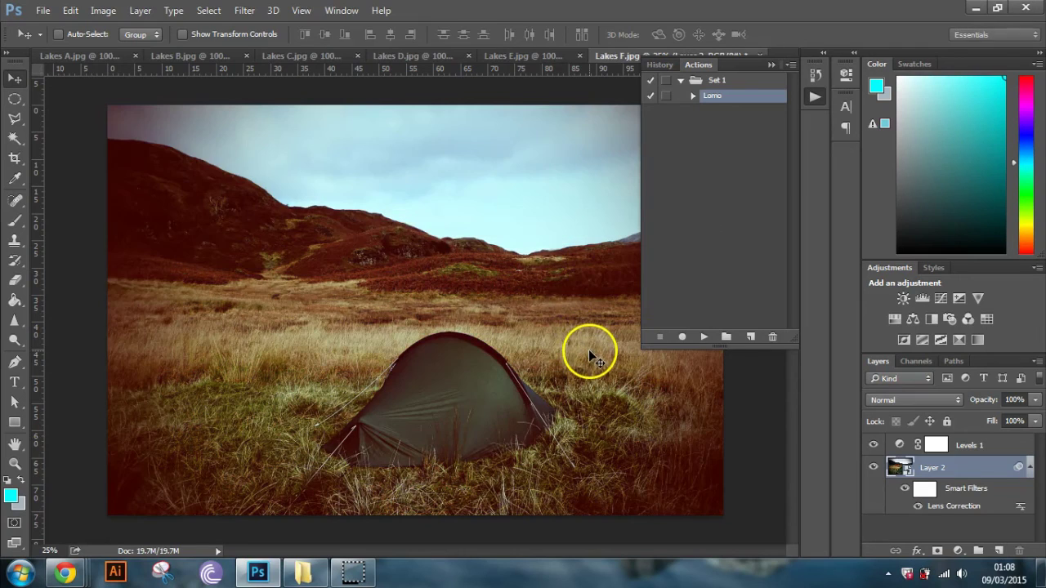
# Collapse the Actions panel and inspect Lakes E, D, C, B and A for the Lomo look.
pyautogui.click(771, 65)
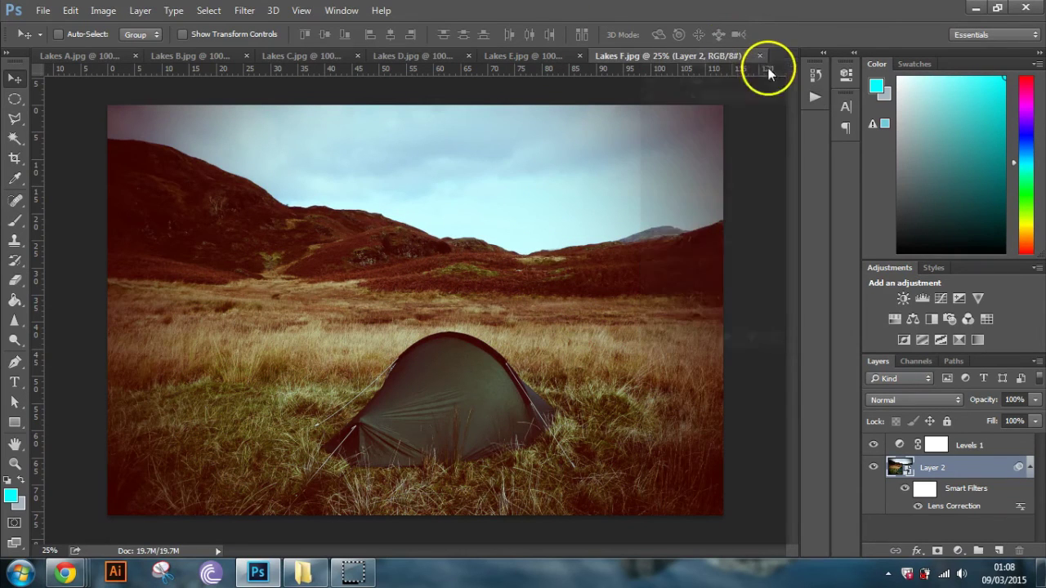
pyautogui.click(539, 55)
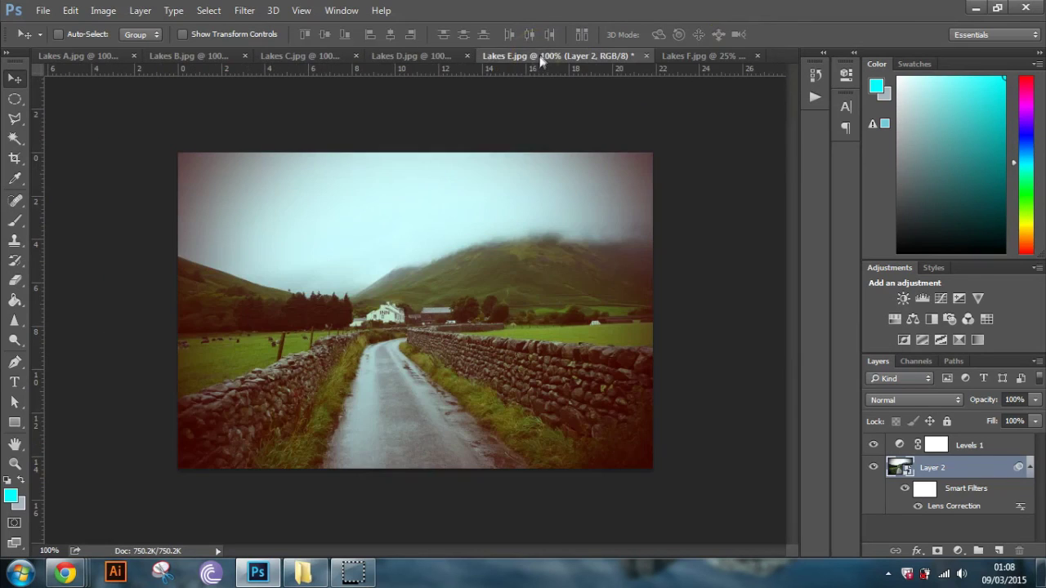
pyautogui.click(424, 52)
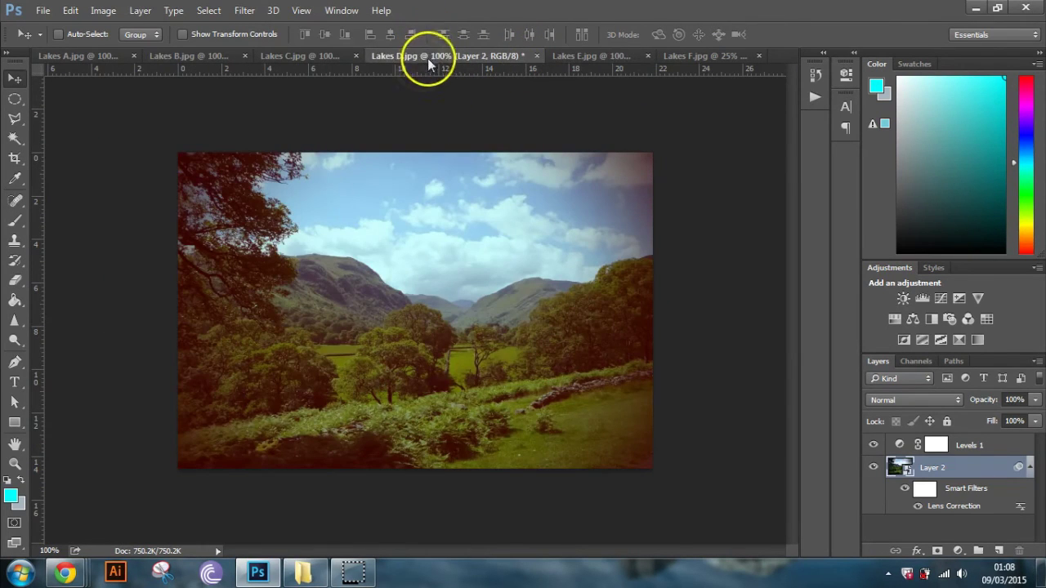
pyautogui.click(317, 56)
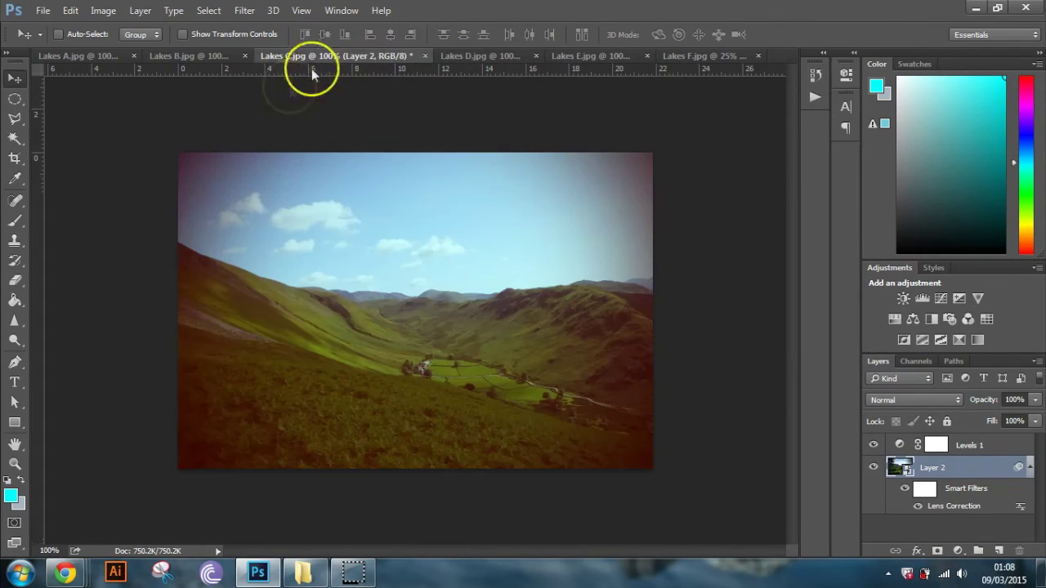
pyautogui.click(191, 57)
pyautogui.click(90, 61)
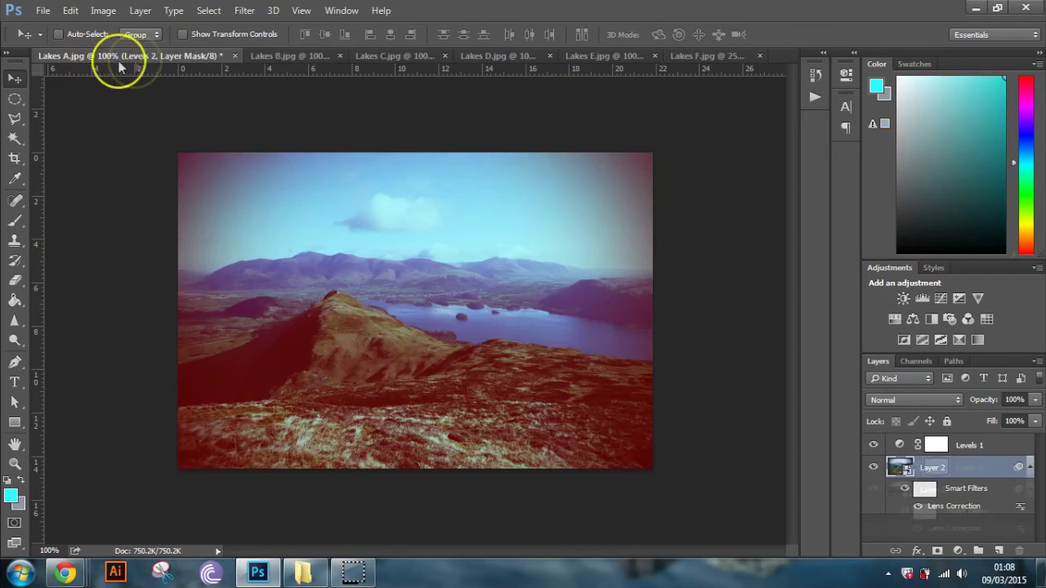
# Step back through Lakes B to E, ending on the processed Lakes F tent photo.
pyautogui.click(285, 58)
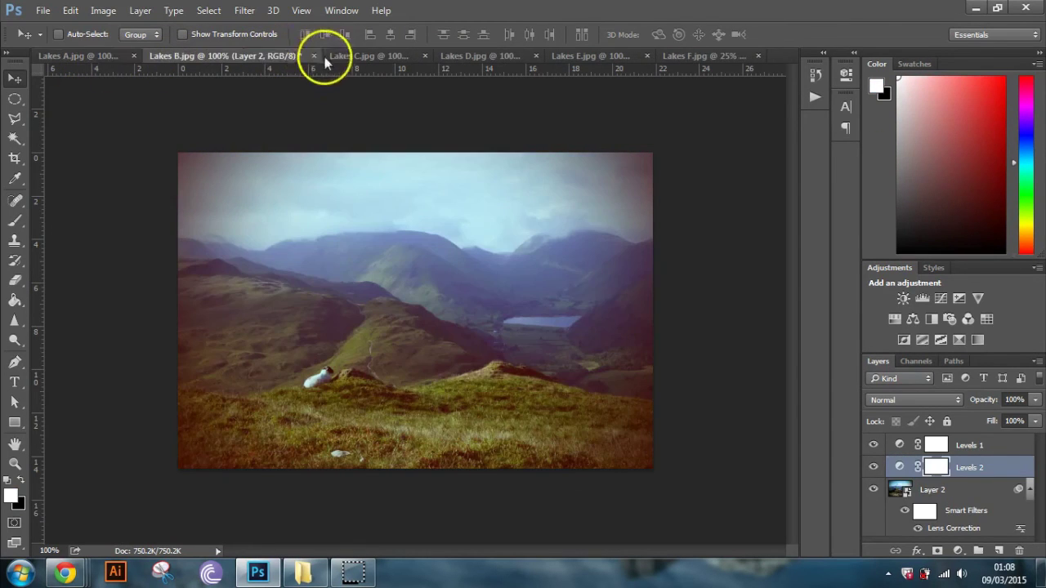
pyautogui.click(90, 57)
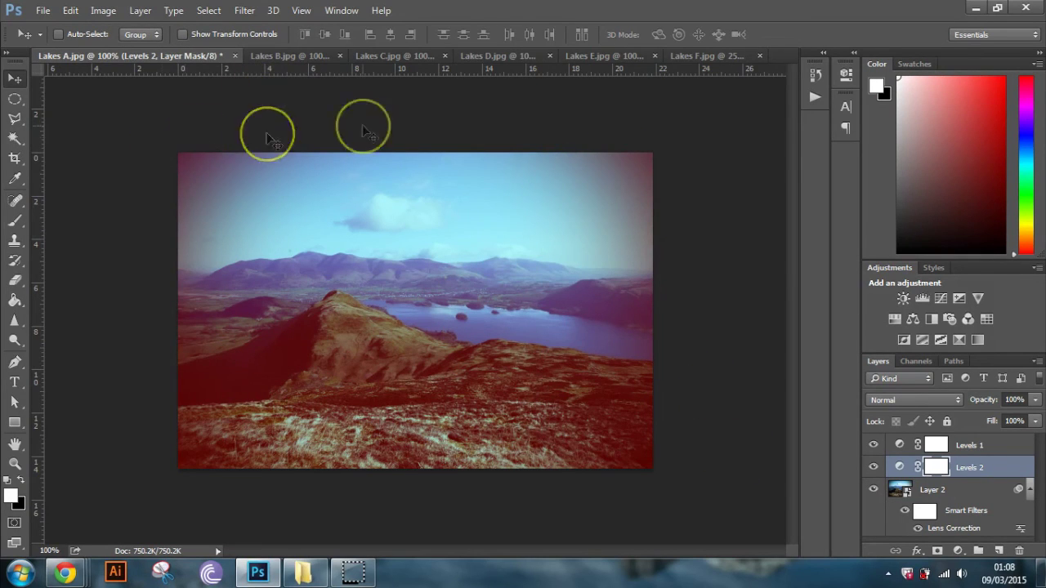
pyautogui.click(289, 61)
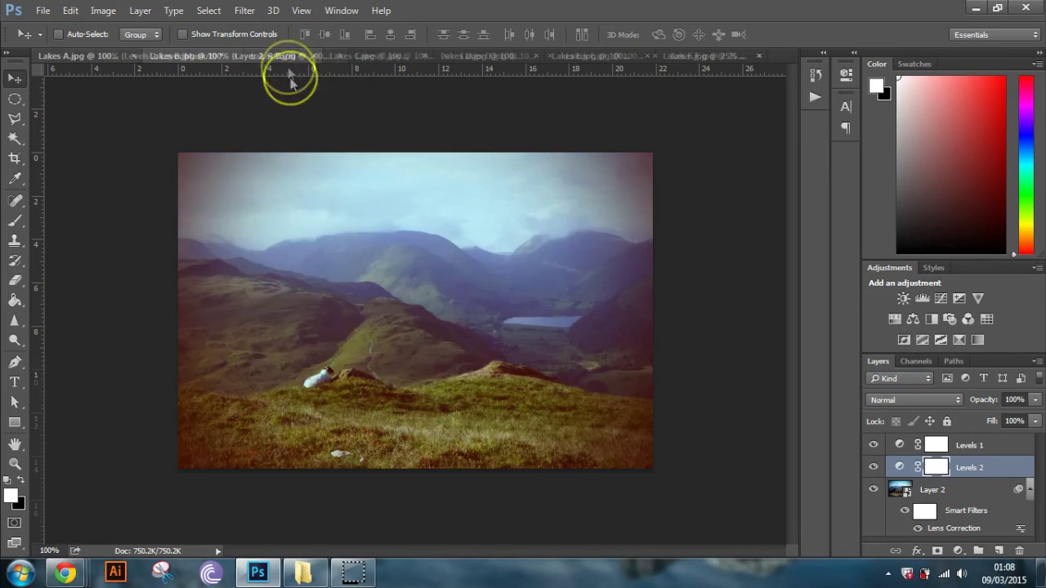
pyautogui.click(370, 61)
pyautogui.click(527, 58)
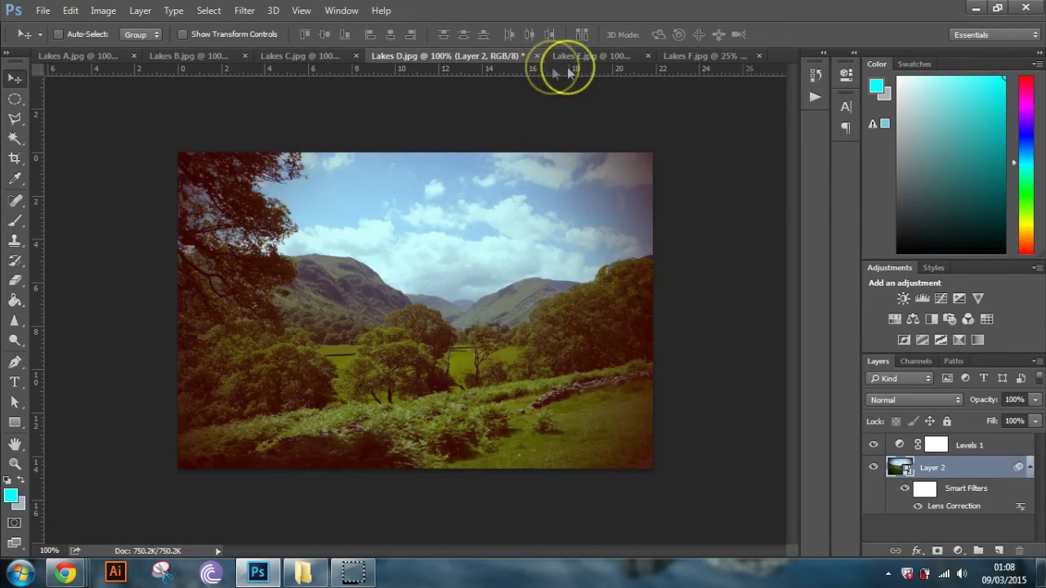
pyautogui.click(623, 57)
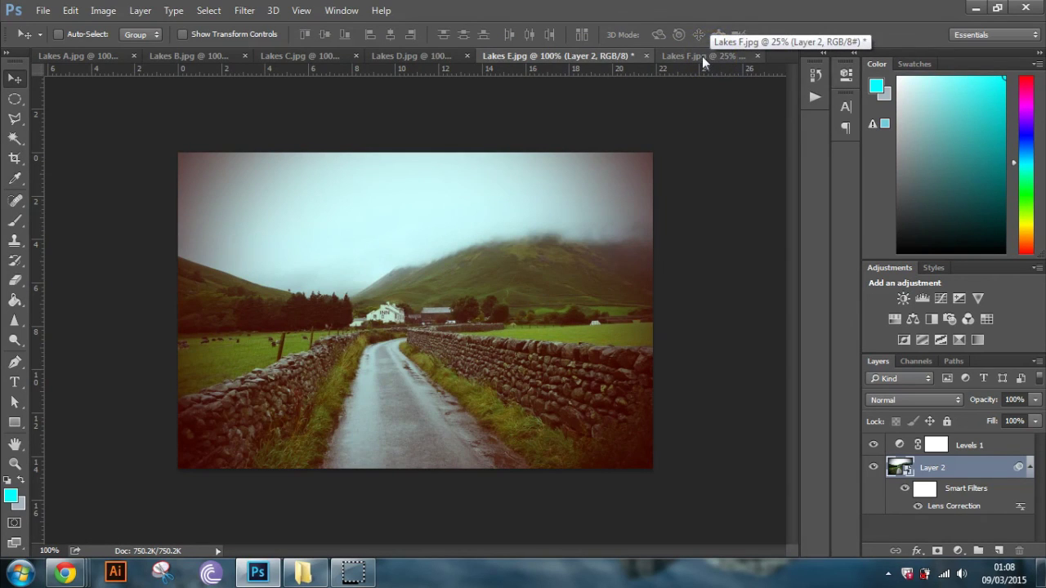
pyautogui.click(702, 56)
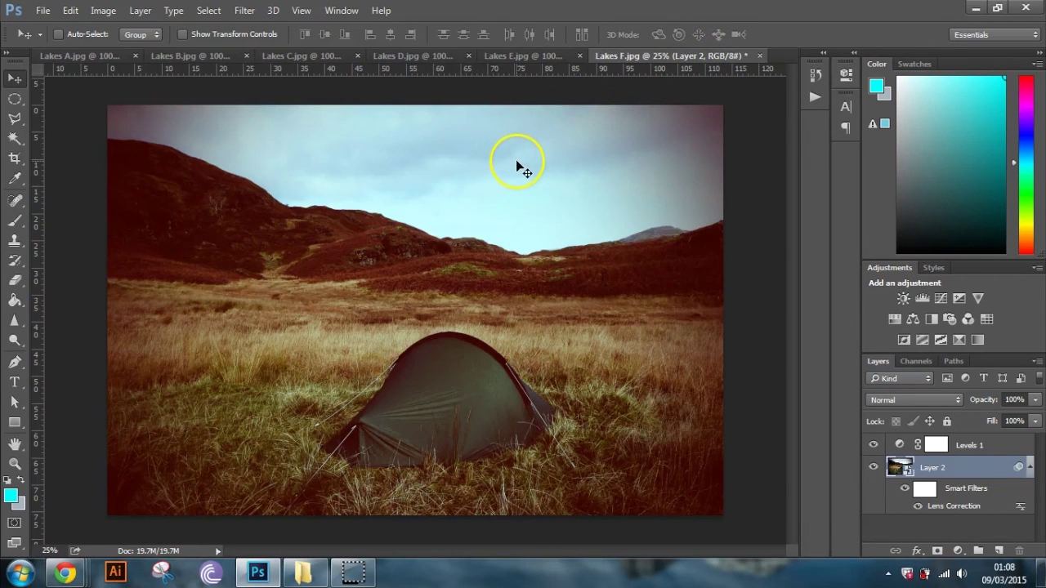